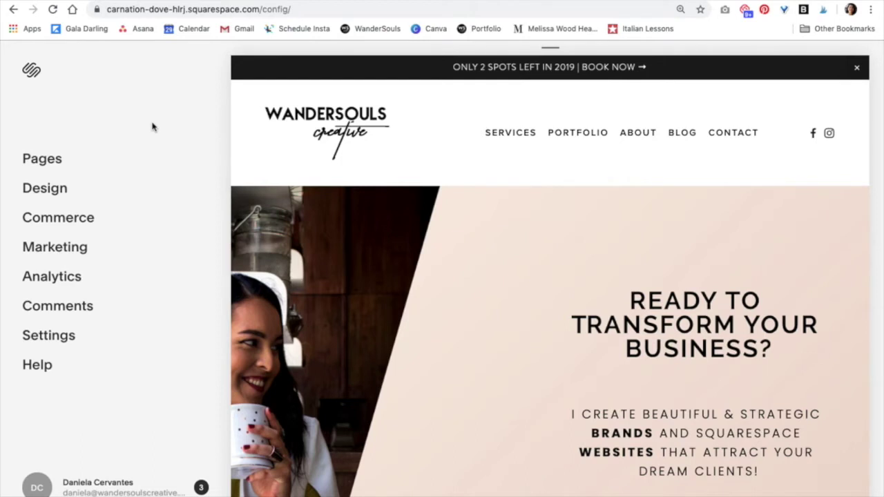
Start a new page in the Not Linked section of the Pages panel
{"action": "left_click", "coordinate": [43, 160]}
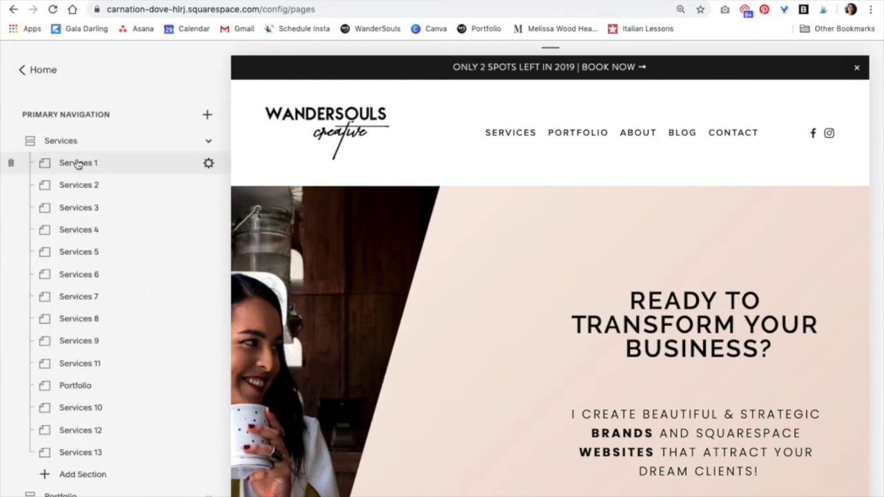
{"action": "scroll", "coordinate": [121, 265], "scroll_direction": "down", "scroll_amount": 1}
{"action": "scroll", "coordinate": [124, 267], "scroll_direction": "down", "scroll_amount": 10}
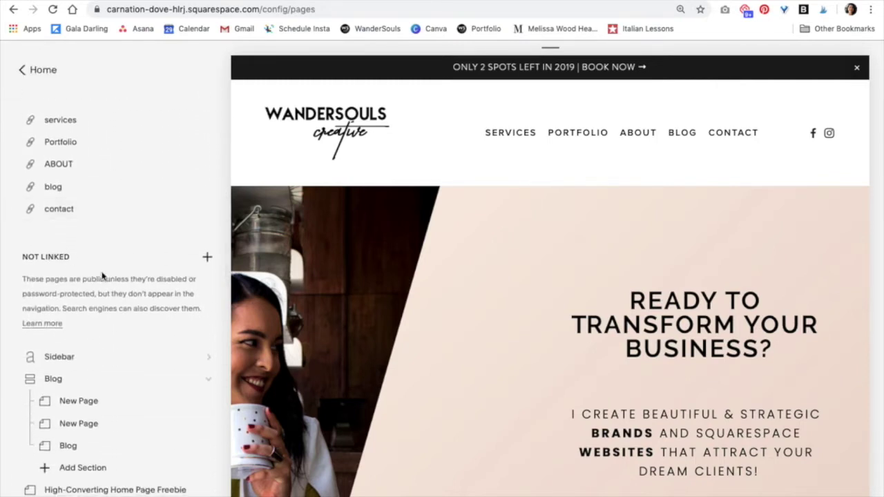
{"action": "left_click", "coordinate": [208, 258]}
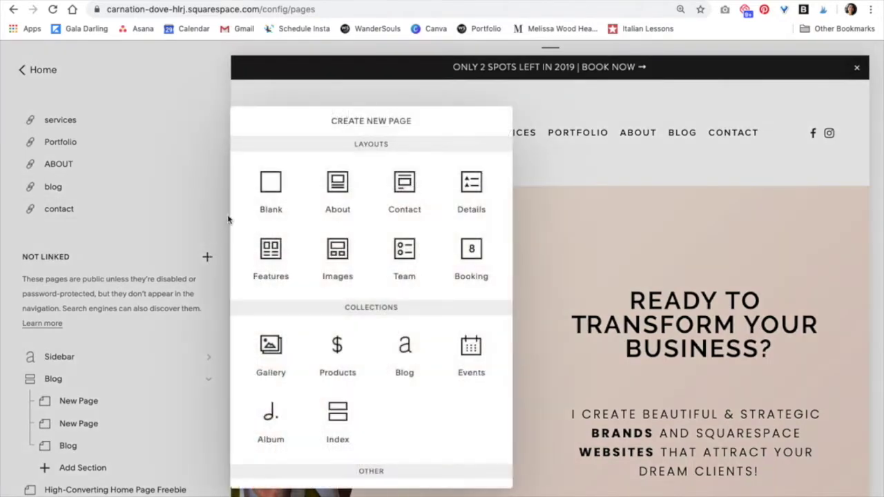
Create a blank page named 'Instagram Link in Bio' and open its page settings
{"action": "left_click", "coordinate": [271, 185]}
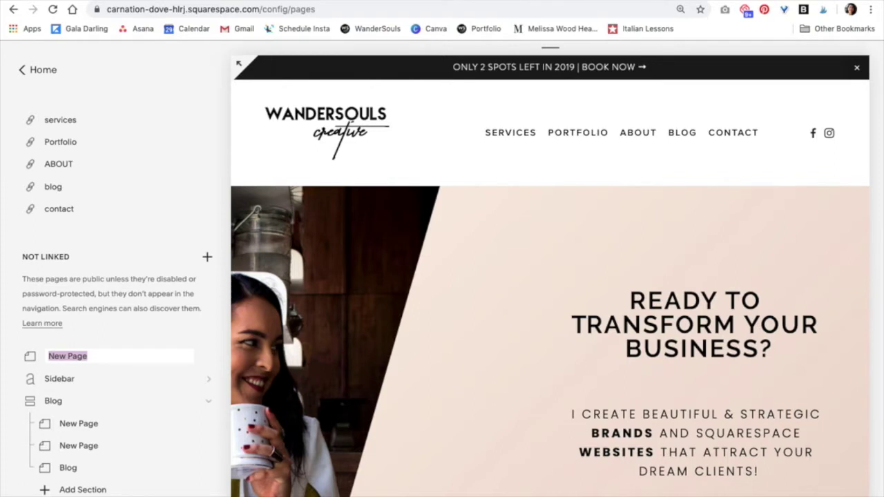
{"action": "type", "text": "Instagram Link in Bio"}
{"action": "key", "text": "Return"}
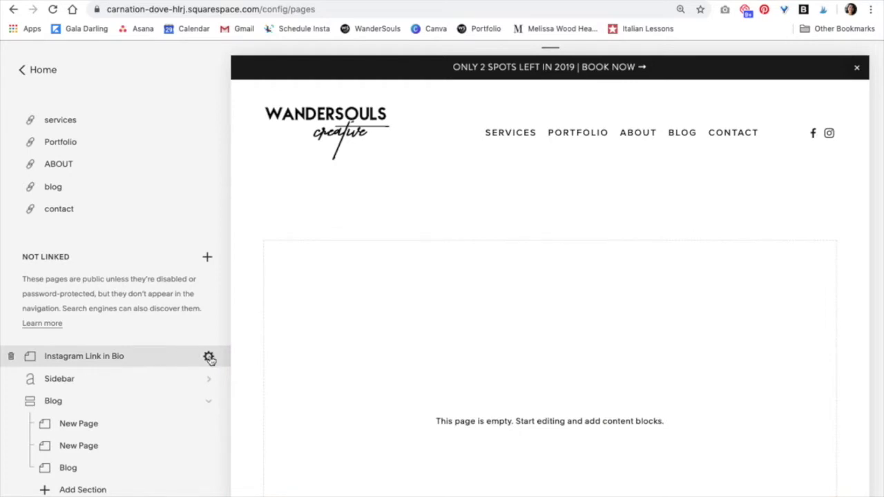
{"action": "left_click", "coordinate": [209, 357]}
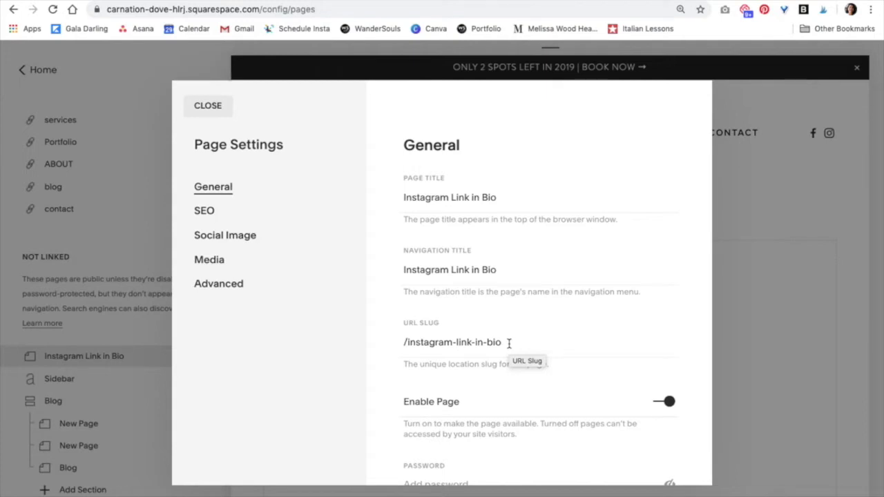
Replace the page's URL slug with 'click-me' and save the settings
{"action": "left_click_drag", "start_coordinate": [509, 343], "coordinate": [402, 351]}
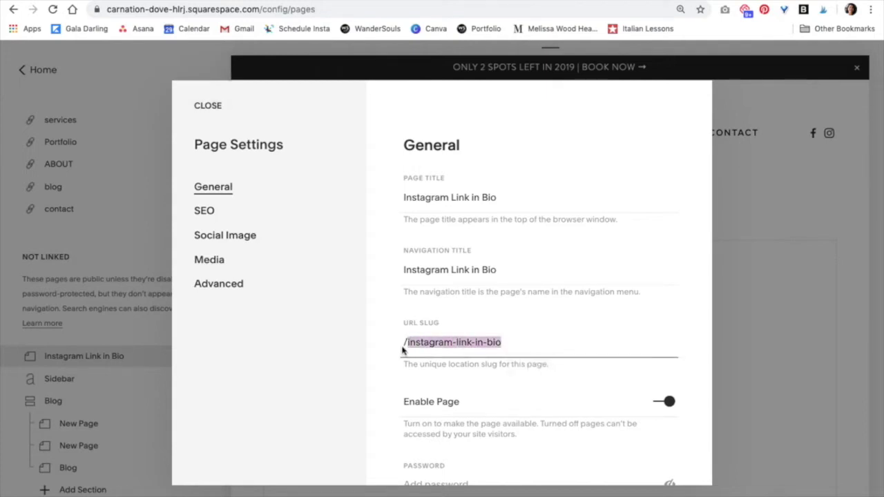
{"action": "type", "text": "cli"}
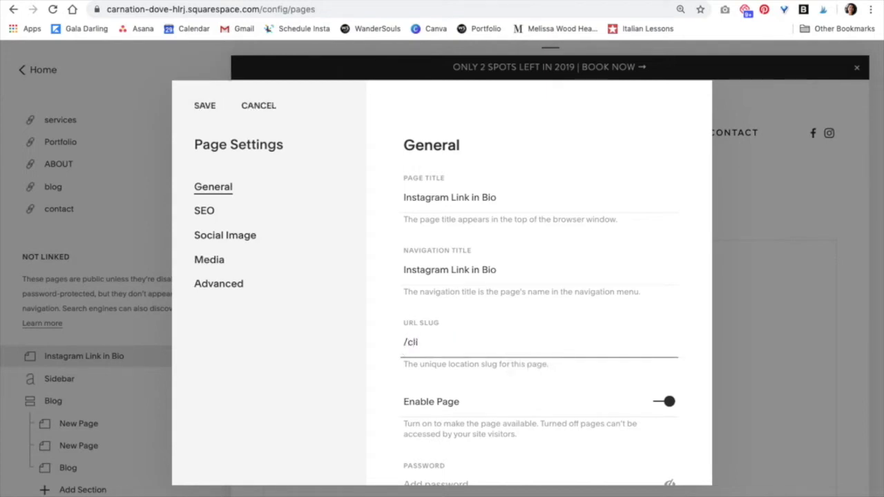
{"action": "type", "text": "ck-me"}
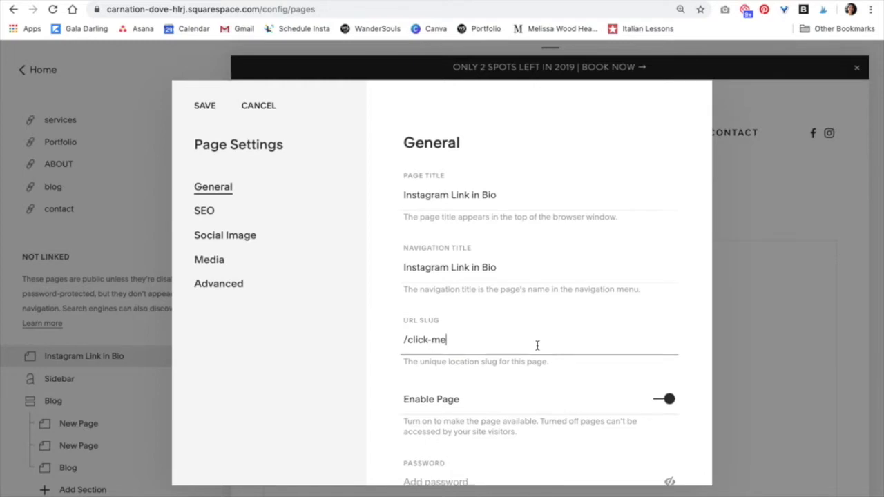
{"action": "scroll", "coordinate": [538, 345], "scroll_direction": "down", "scroll_amount": 3}
{"action": "scroll", "coordinate": [536, 346], "scroll_direction": "up", "scroll_amount": 3}
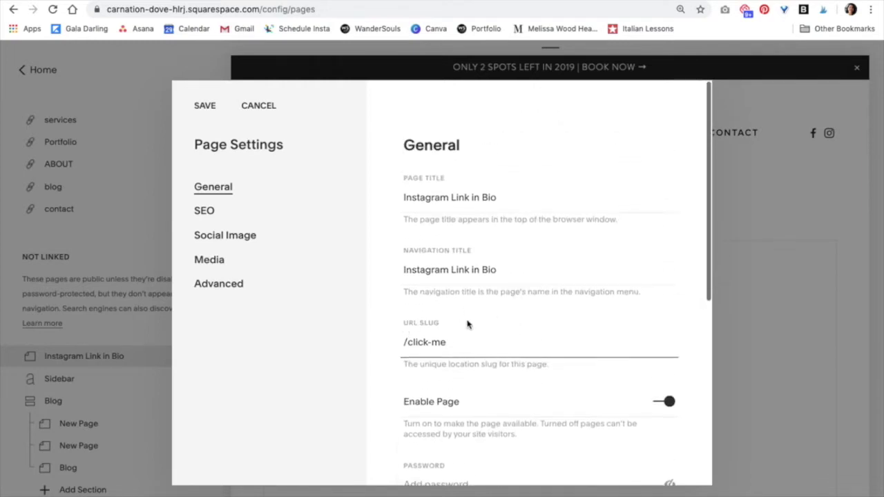
{"action": "left_click", "coordinate": [209, 109]}
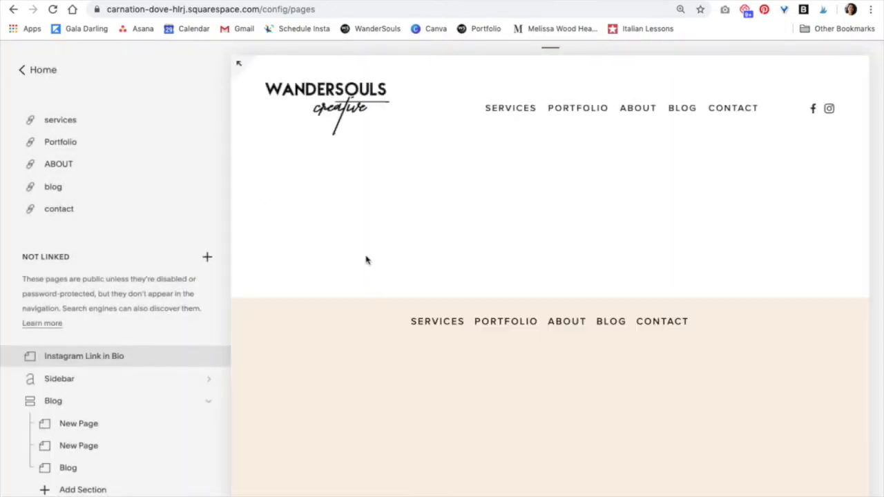
Enter edit mode on the empty Page Content area to begin adding blocks
{"action": "scroll", "coordinate": [377, 279], "scroll_direction": "down", "scroll_amount": 1}
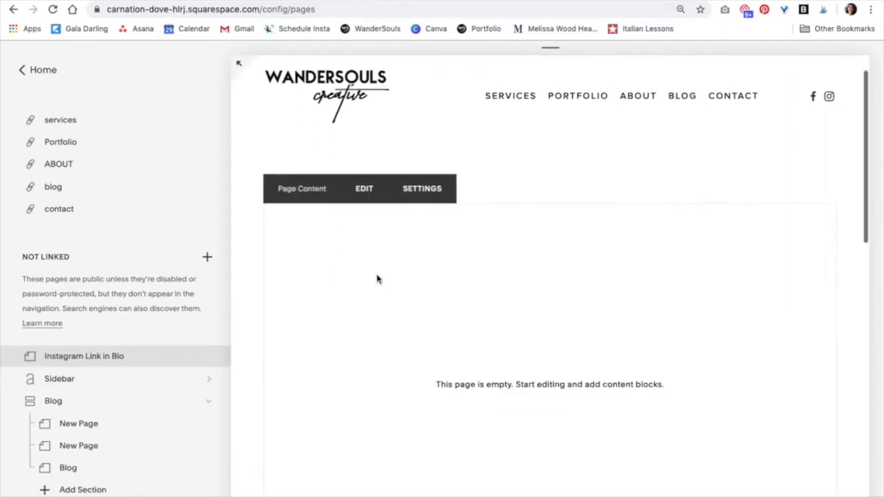
{"action": "left_click", "coordinate": [364, 190]}
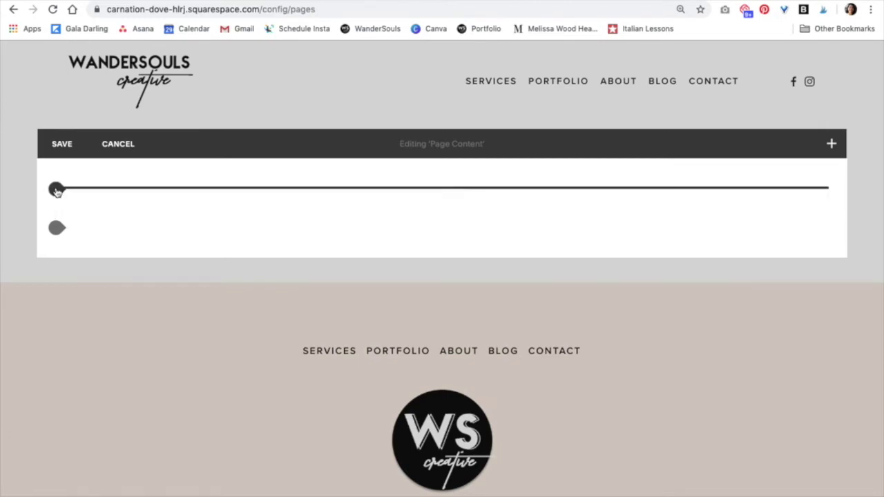
{"action": "left_click", "coordinate": [57, 191]}
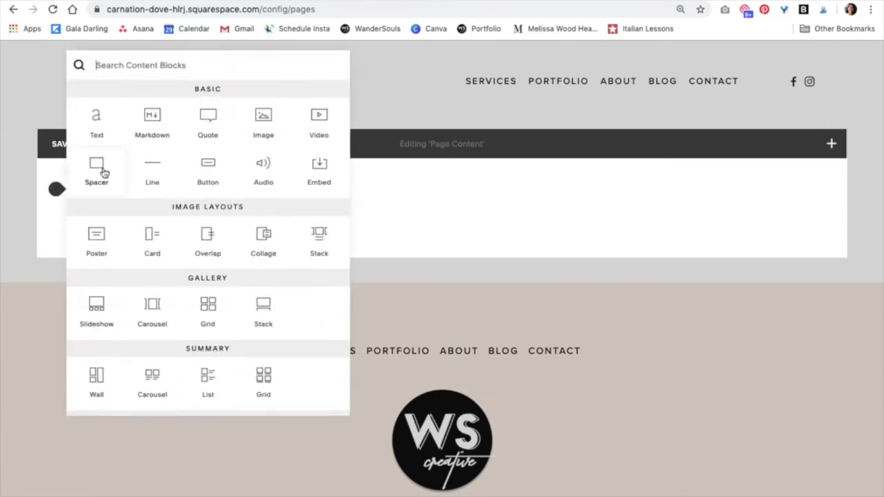
Insert four spacer blocks and delete the leftover empty text block
{"action": "left_click", "coordinate": [100, 169]}
{"action": "left_click", "coordinate": [57, 189]}
{"action": "left_click", "coordinate": [98, 170]}
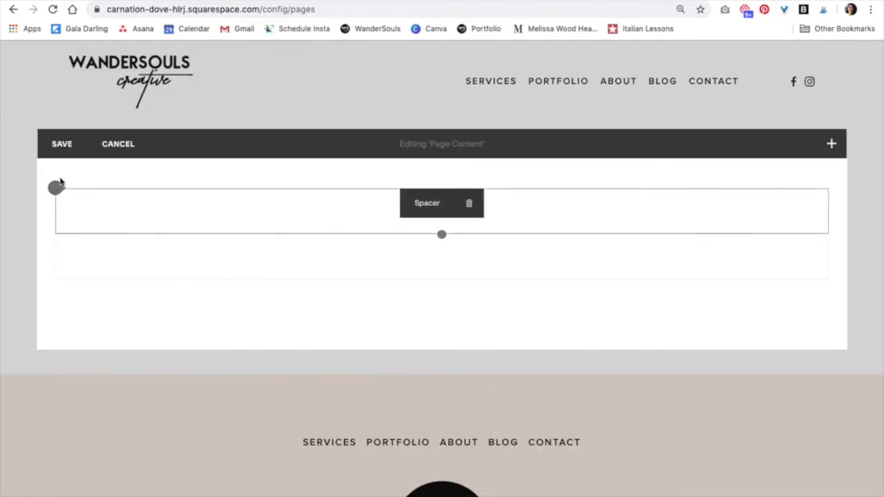
{"action": "left_click", "coordinate": [57, 189]}
{"action": "left_click", "coordinate": [97, 169]}
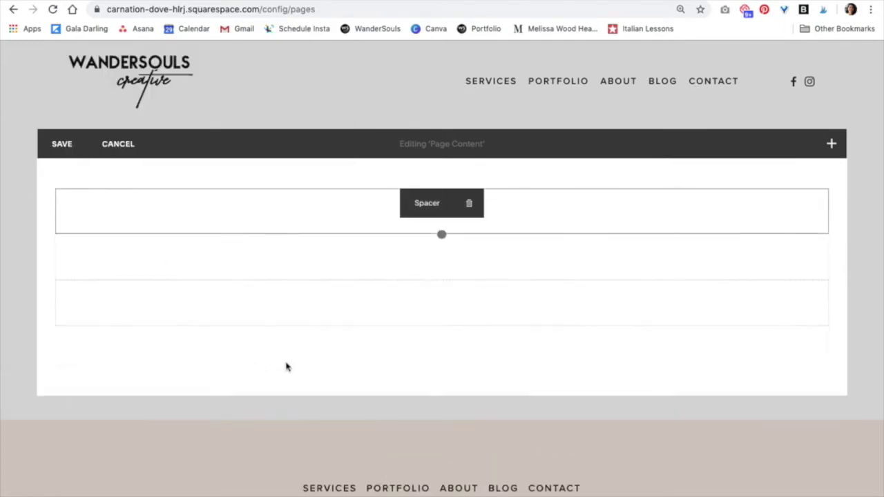
{"action": "left_click", "coordinate": [470, 345]}
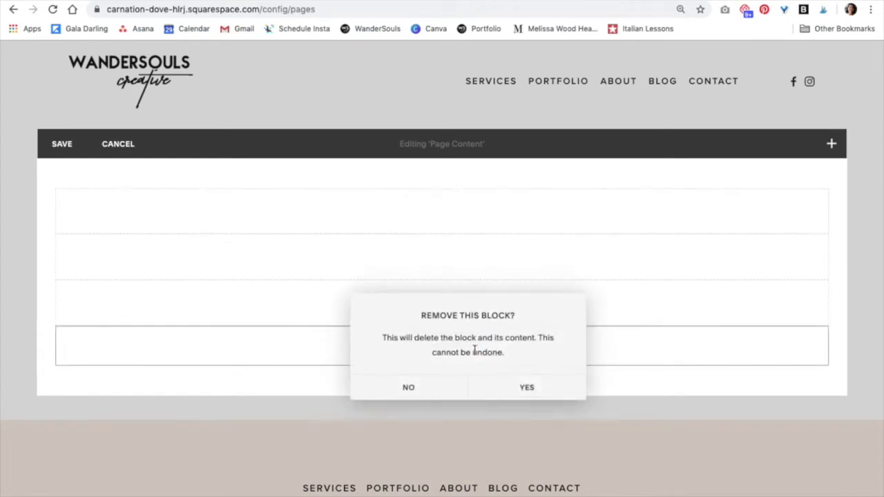
{"action": "left_click", "coordinate": [528, 389]}
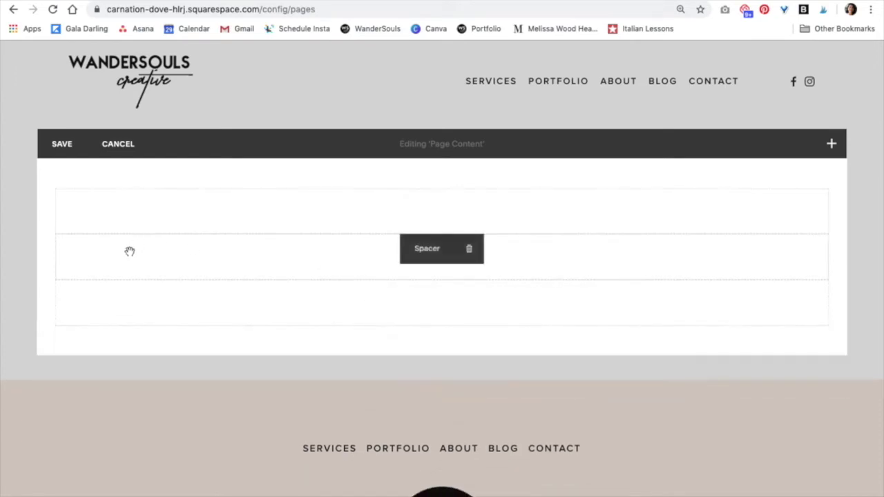
Arrange the spacers side by side as one three-column top row
{"action": "left_click_drag", "start_coordinate": [130, 251], "coordinate": [85, 217]}
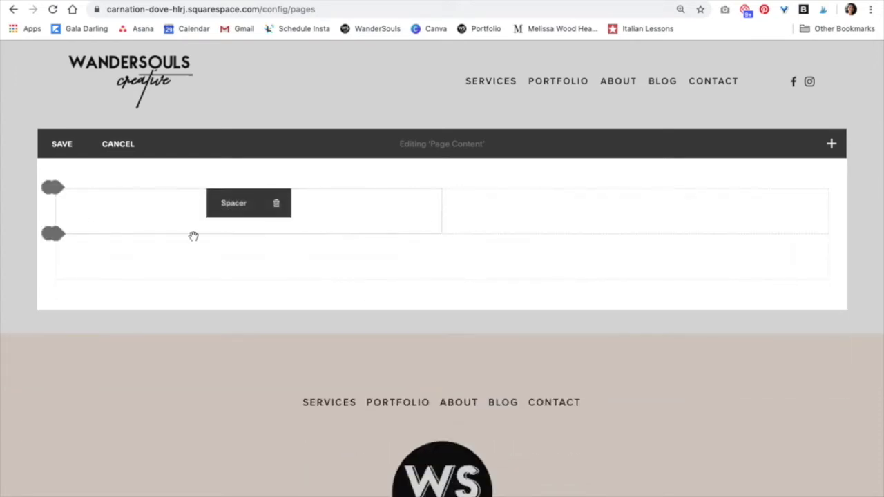
{"action": "mouse_move", "coordinate": [217, 262]}
{"action": "left_mouse_down"}
{"action": "mouse_move", "coordinate": [63, 204]}
{"action": "mouse_move", "coordinate": [590, 209]}
{"action": "mouse_move", "coordinate": [476, 217]}
{"action": "mouse_move", "coordinate": [415, 201]}
{"action": "mouse_move", "coordinate": [379, 207]}
{"action": "mouse_move", "coordinate": [505, 209]}
{"action": "mouse_move", "coordinate": [526, 225]}
{"action": "left_mouse_up"}
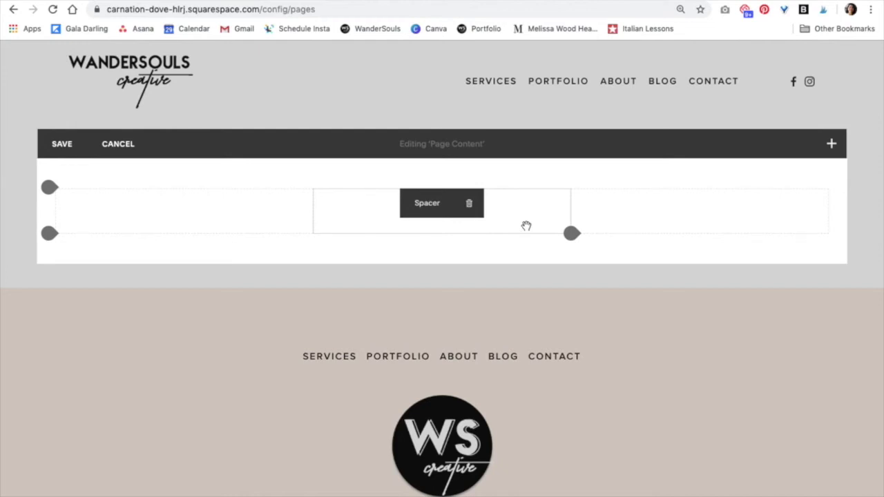
{"action": "mouse_move", "coordinate": [526, 226]}
{"action": "left_mouse_down"}
{"action": "mouse_move", "coordinate": [444, 215]}
{"action": "mouse_move", "coordinate": [352, 225]}
{"action": "mouse_move", "coordinate": [324, 247]}
{"action": "mouse_move", "coordinate": [313, 234]}
{"action": "left_mouse_up"}
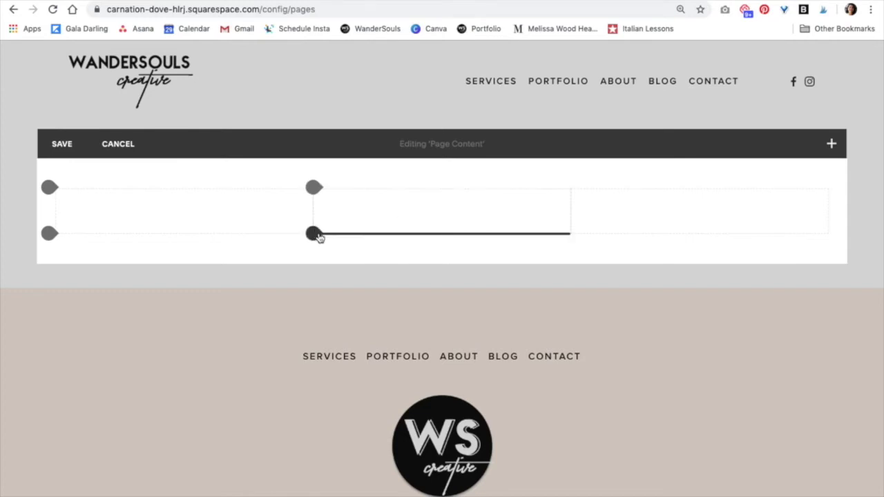
Add a centered Heading 1 text block reading 'Welcome!' in the middle column
{"action": "left_click", "coordinate": [314, 234]}
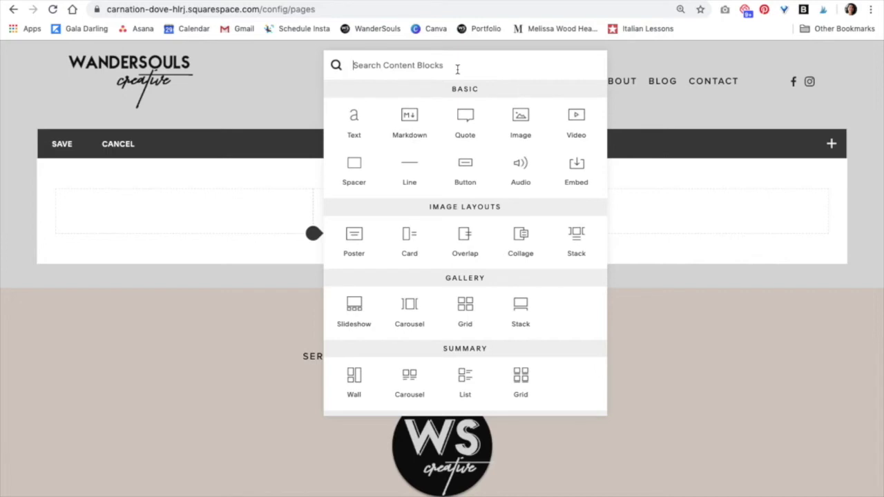
{"action": "left_click", "coordinate": [355, 125]}
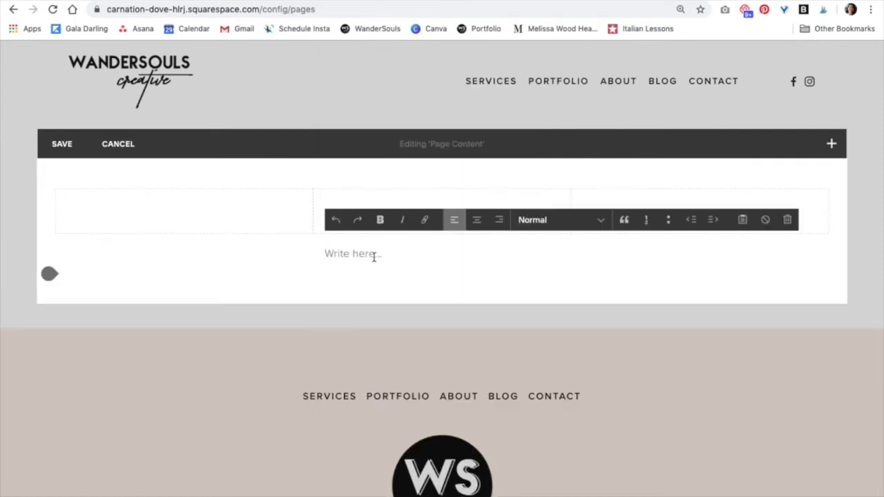
{"action": "type", "text": "Welcome!"}
{"action": "left_click", "coordinate": [570, 219]}
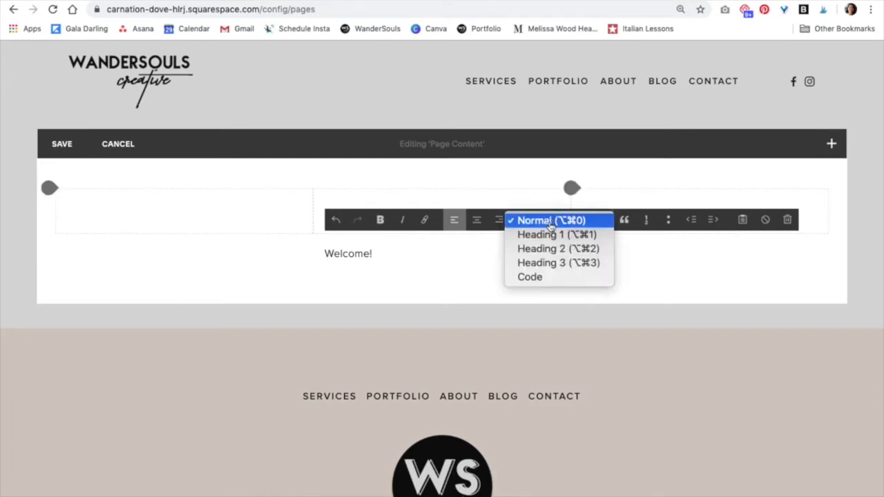
{"action": "left_click", "coordinate": [538, 235]}
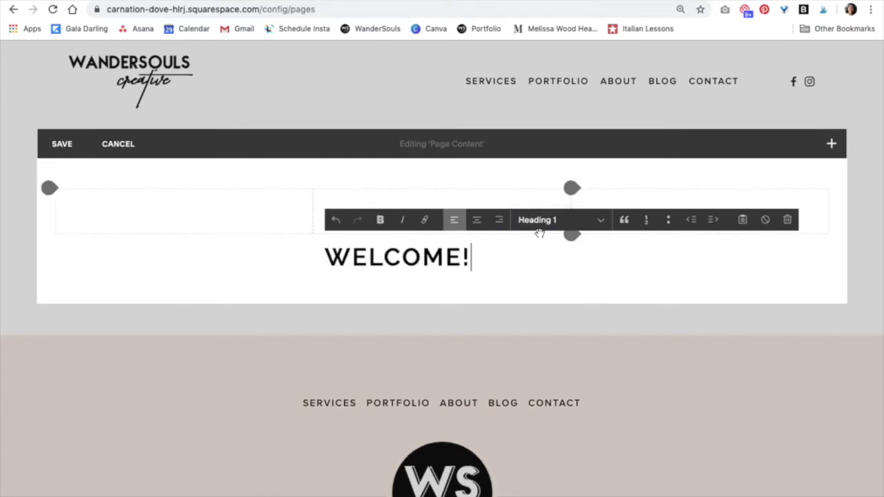
{"action": "left_click", "coordinate": [477, 220]}
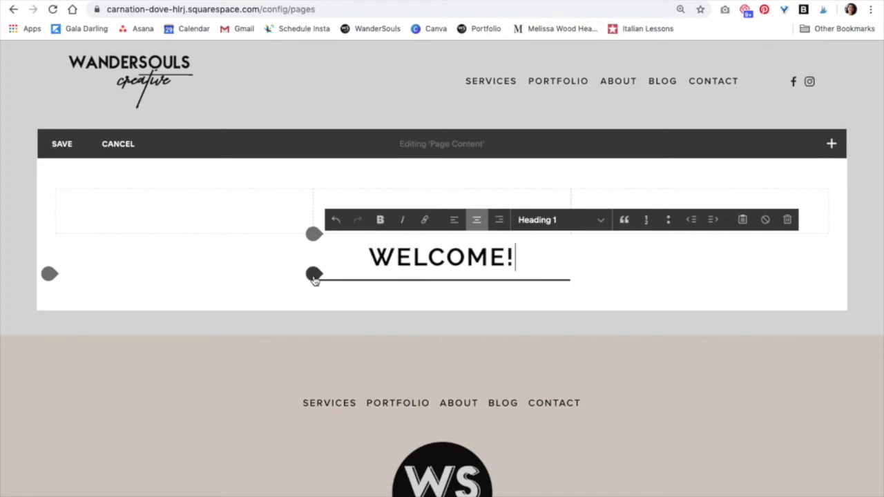
{"action": "left_click", "coordinate": [314, 275]}
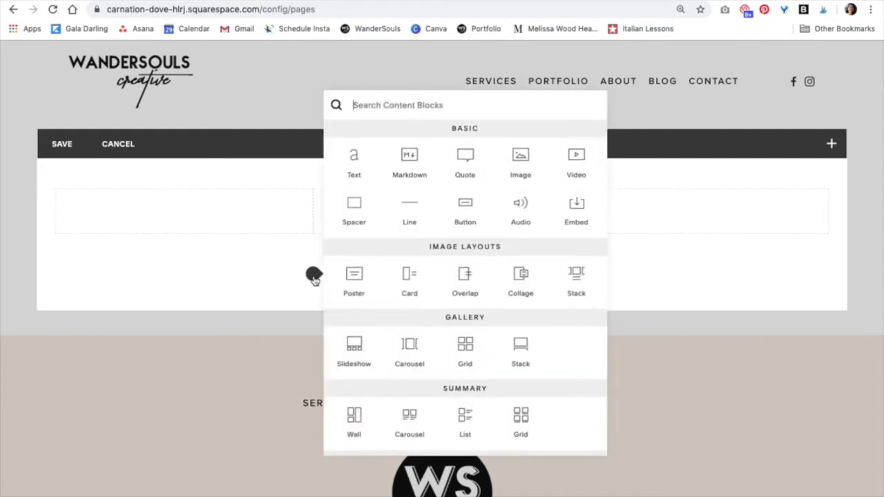
Add the start browsing image block, filenamed 'Start browsing | WanderSouls Creative | Web design'
{"action": "left_click", "coordinate": [527, 158]}
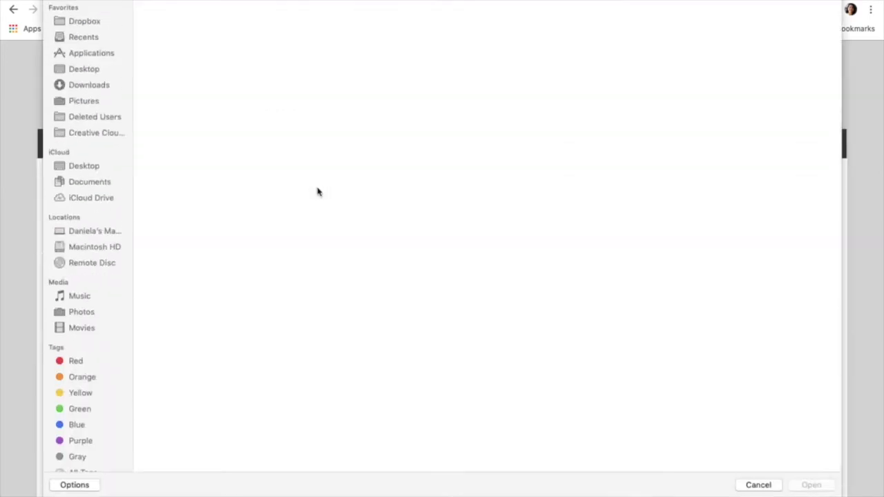
{"action": "left_click", "coordinate": [310, 47]}
{"action": "double_click", "coordinate": [309, 50]}
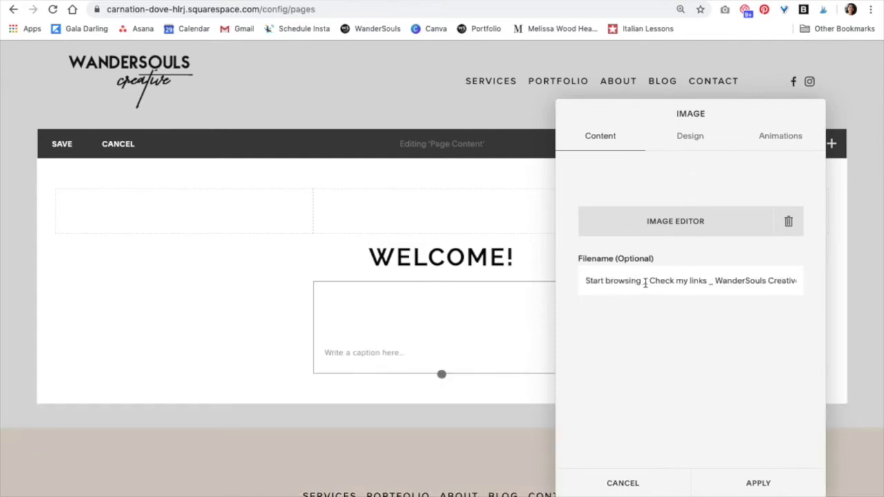
{"action": "left_click_drag", "start_coordinate": [643, 281], "coordinate": [850, 283]}
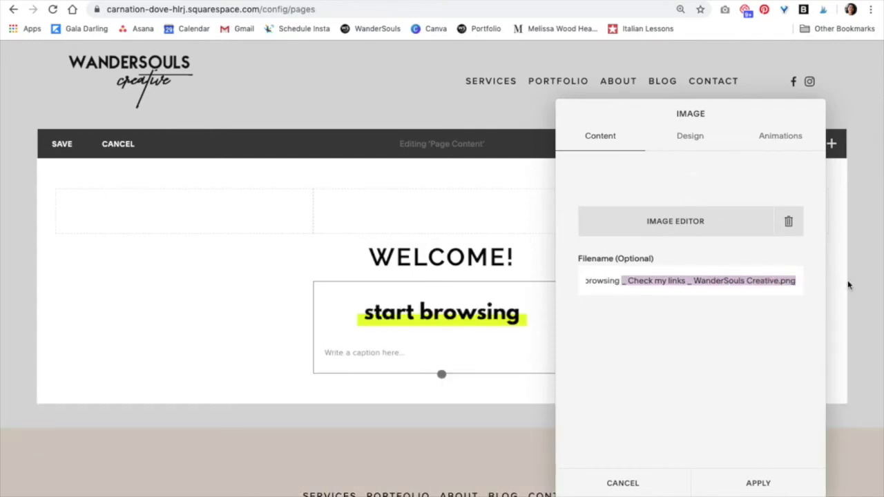
{"action": "key", "text": "BackSpace"}
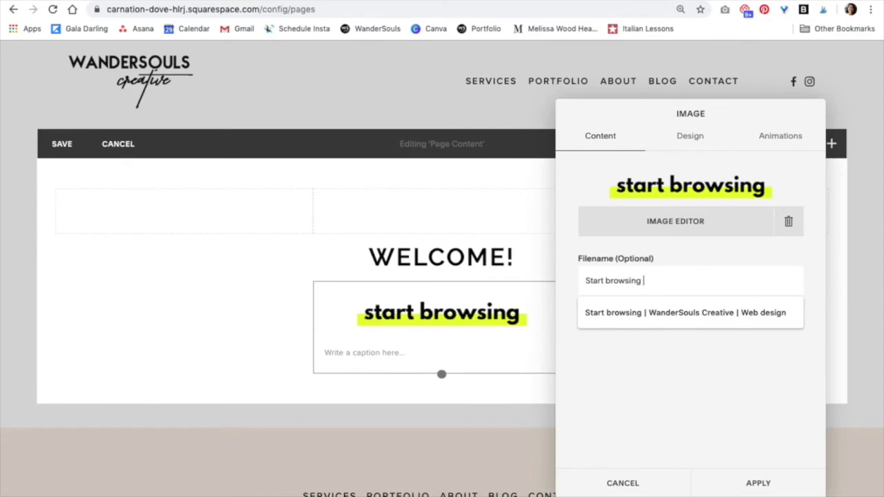
{"action": "left_click", "coordinate": [647, 324]}
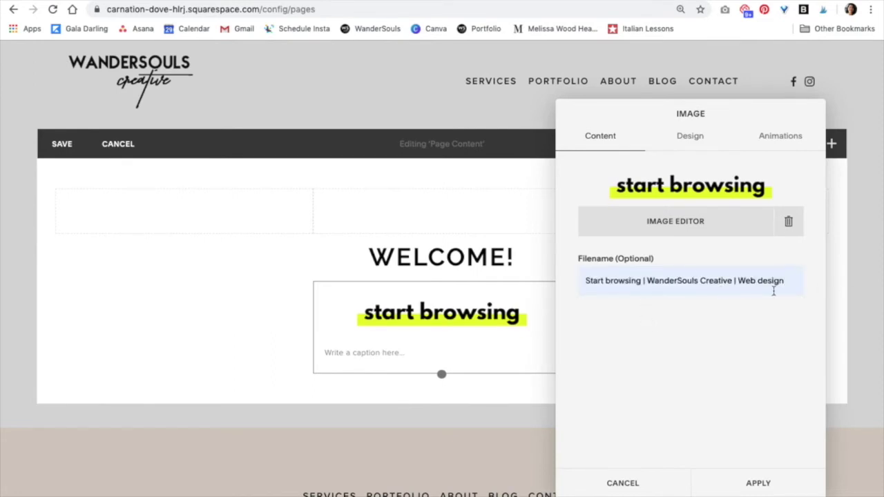
{"action": "left_click", "coordinate": [748, 486]}
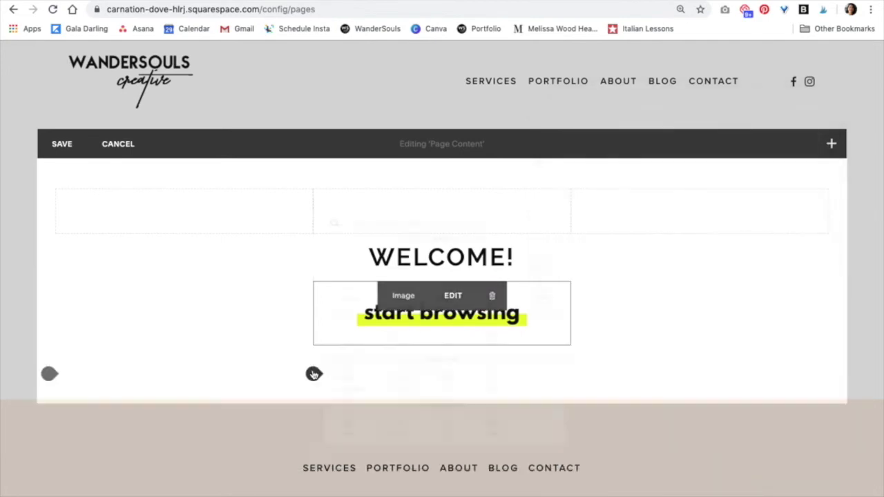
{"action": "left_click", "coordinate": [314, 374]}
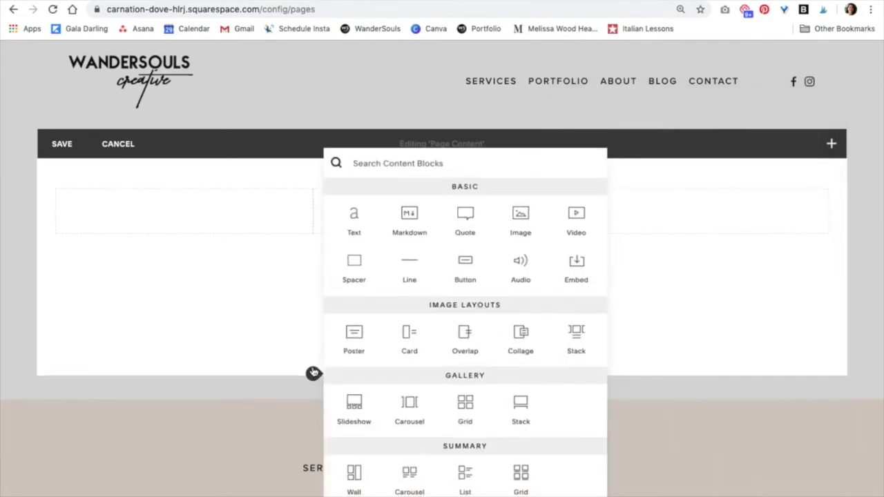
Add a button reading 'Read my latest blog post here' linked to the /blog page
{"action": "left_click", "coordinate": [467, 268]}
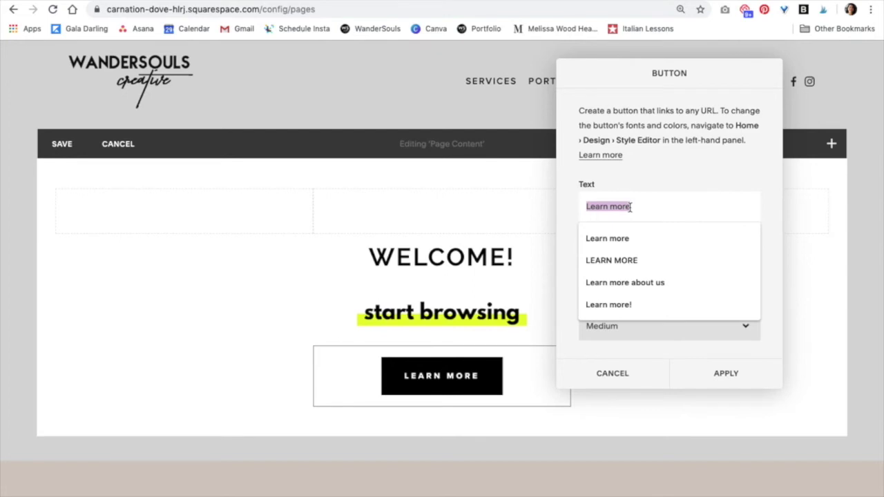
{"action": "type", "text": "Read my "}
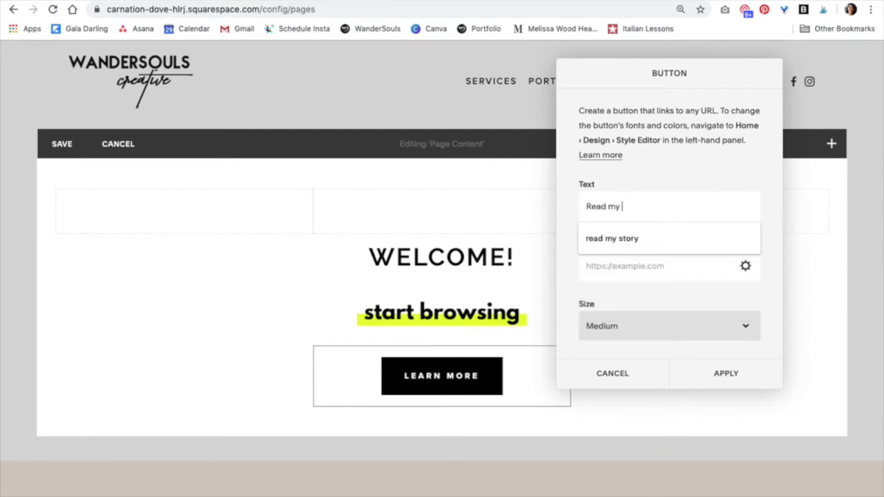
{"action": "type", "text": "latest blo"}
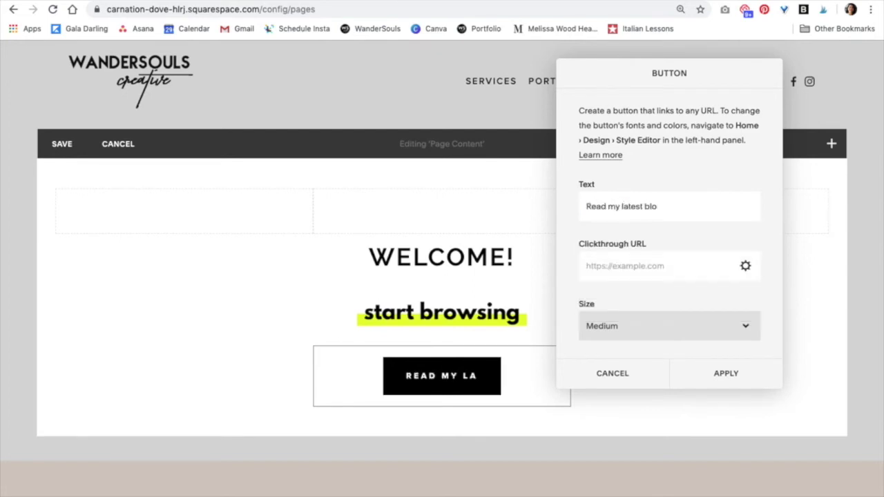
{"action": "type", "text": "g post here"}
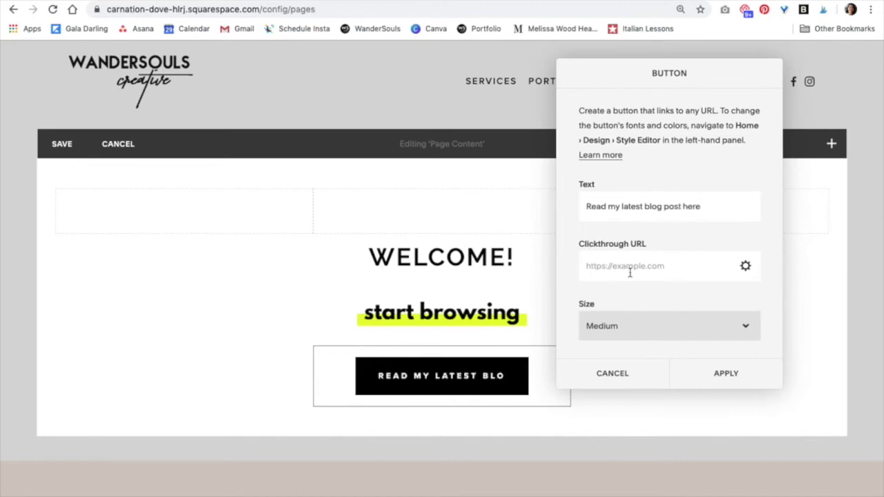
{"action": "left_click", "coordinate": [745, 266]}
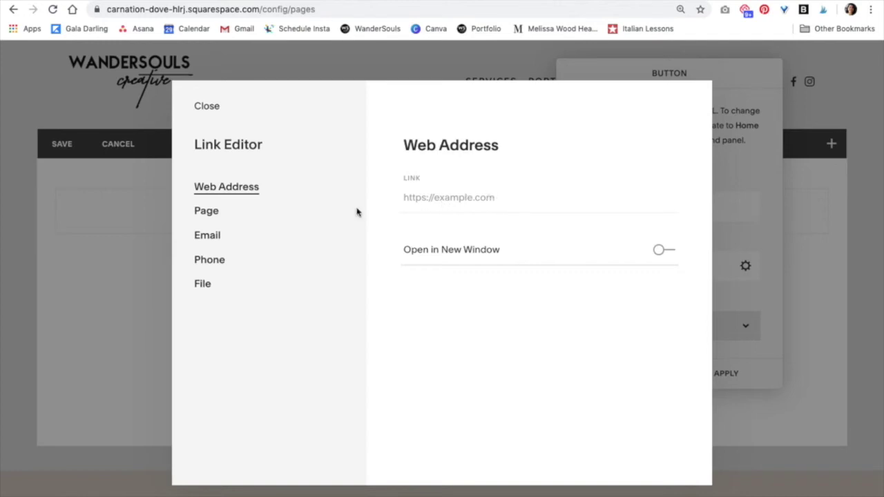
{"action": "left_click", "coordinate": [206, 213]}
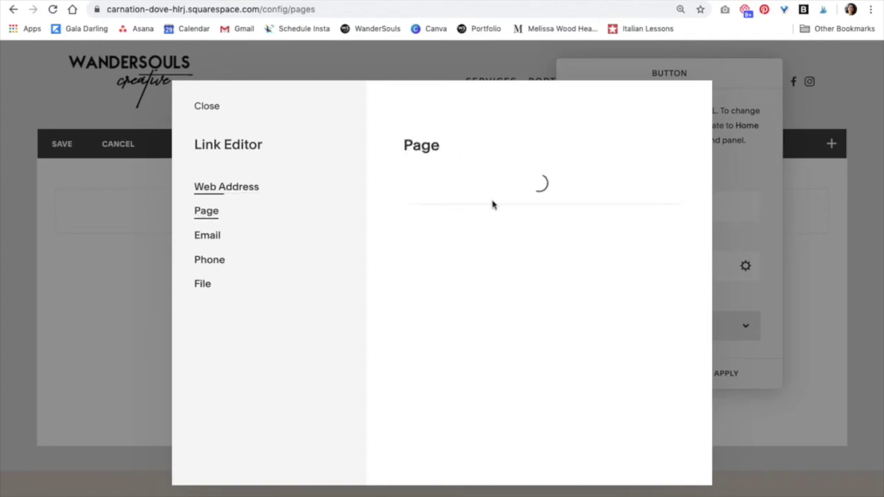
{"action": "left_click", "coordinate": [438, 196]}
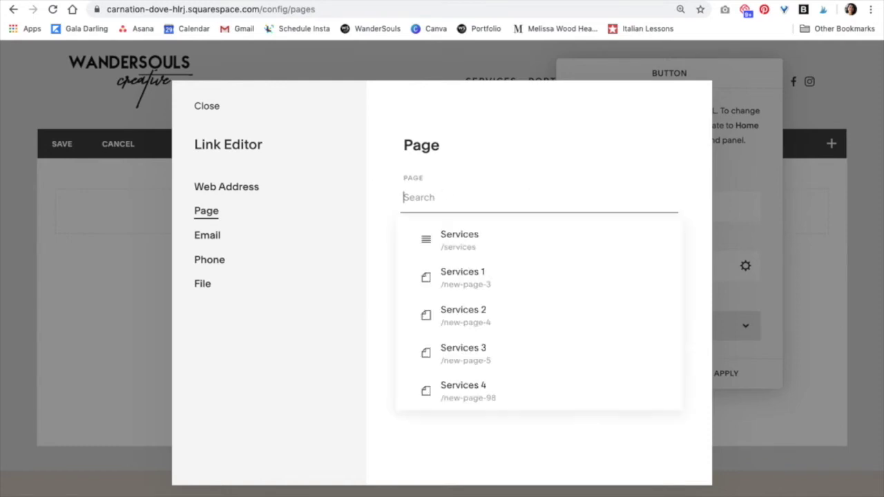
{"action": "type", "text": "/blog"}
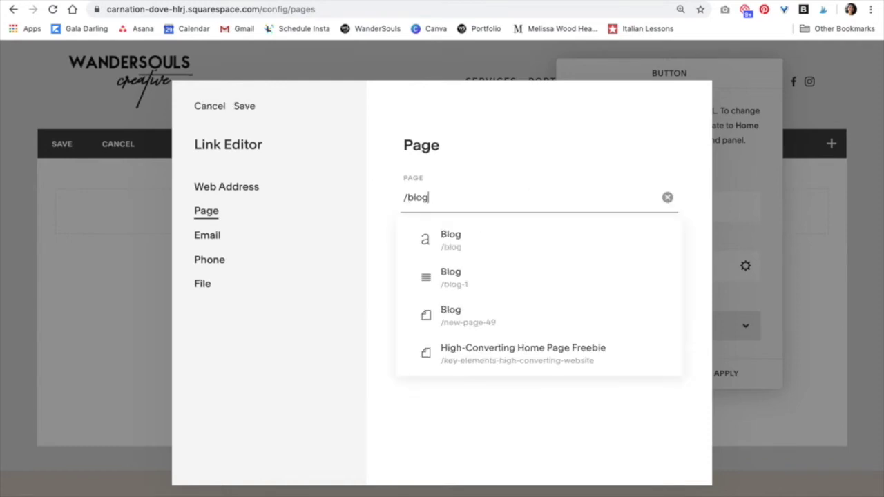
{"action": "left_click", "coordinate": [465, 240]}
{"action": "left_click", "coordinate": [253, 107]}
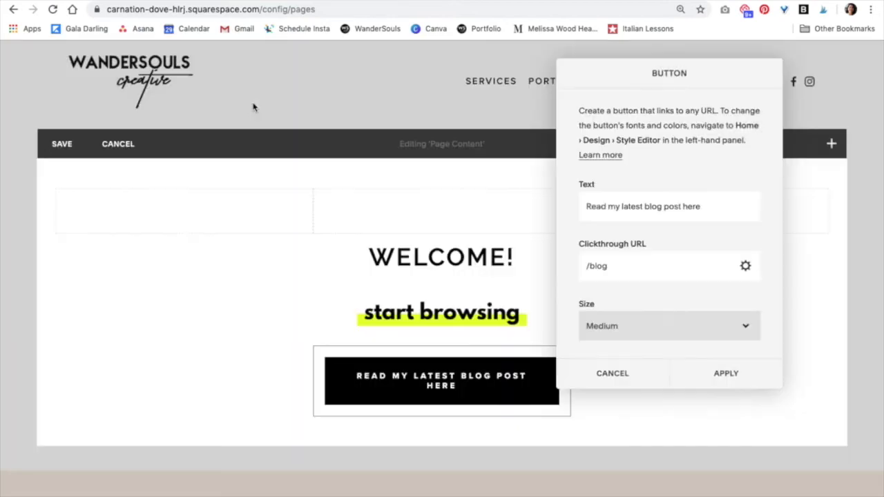
Shorten the button text to 'Read latest blog post here' and apply it
{"action": "scroll", "coordinate": [666, 286], "scroll_direction": "down", "scroll_amount": 2}
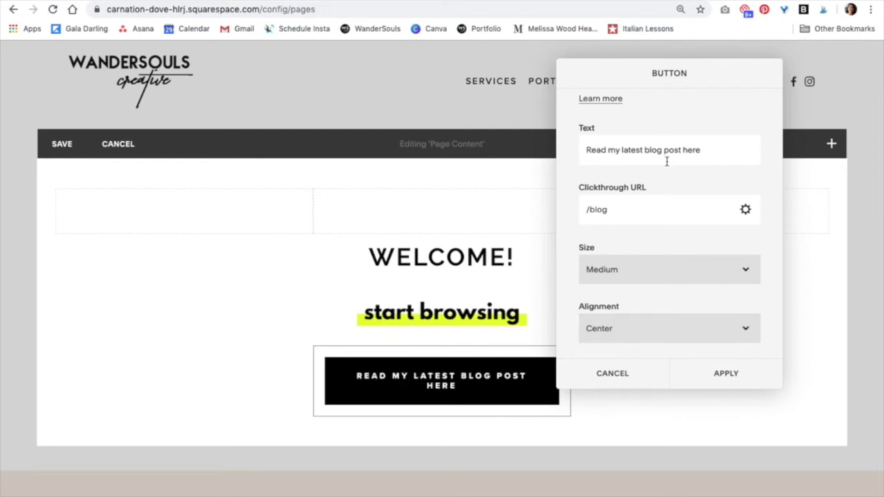
{"action": "left_click", "coordinate": [621, 150]}
{"action": "key", "text": "BackSpace"}
{"action": "key", "text": "BackSpace"}
{"action": "key", "text": "BackSpace"}
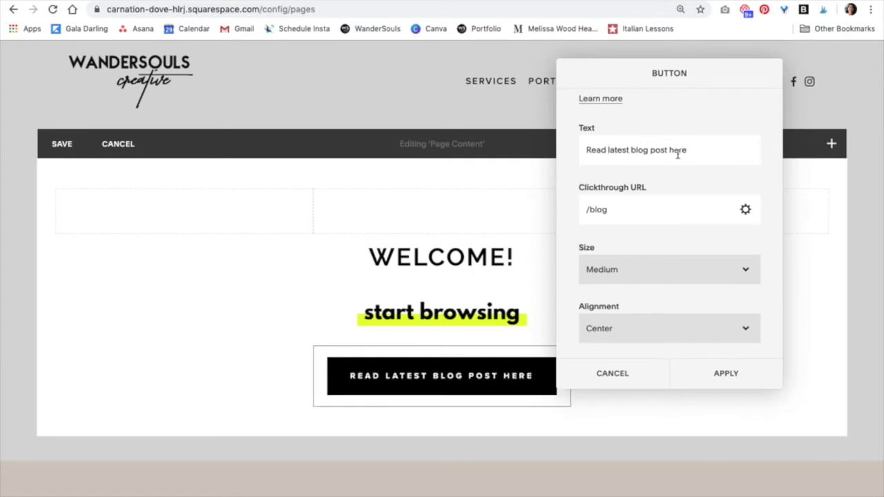
{"action": "left_click", "coordinate": [726, 374]}
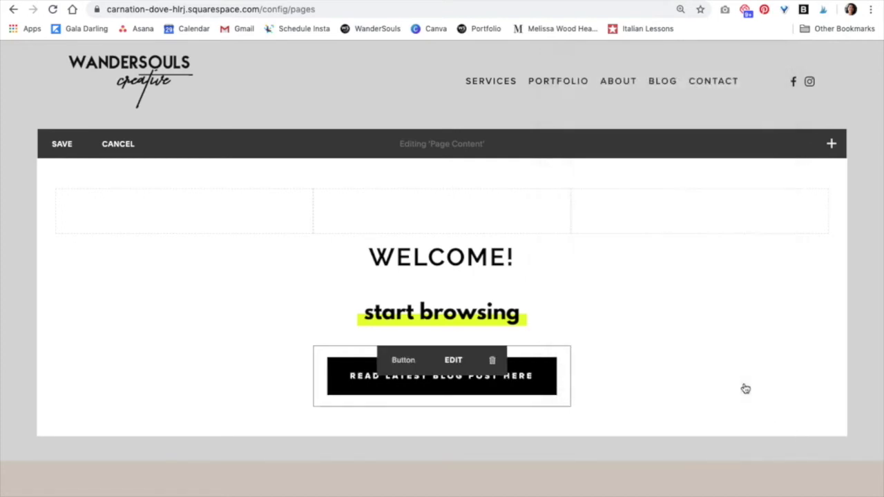
{"action": "left_click", "coordinate": [312, 408]}
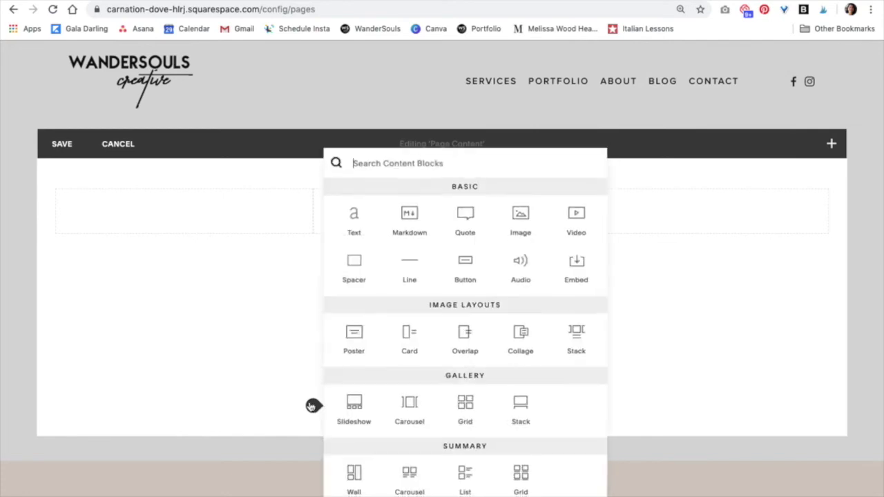
Add 'Visit my site here' and 'Contact me' buttons, linking Contact me to /contact
{"action": "left_click", "coordinate": [466, 268]}
{"action": "triple_click", "coordinate": [661, 264]}
{"action": "type", "text": "Visit my site here"}
{"action": "left_click", "coordinate": [745, 327]}
{"action": "left_click", "coordinate": [206, 211]}
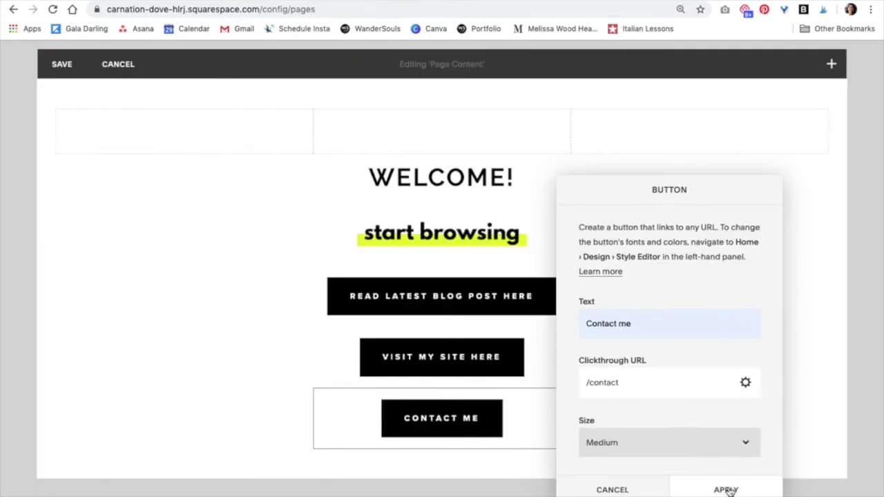
{"action": "left_click", "coordinate": [726, 489]}
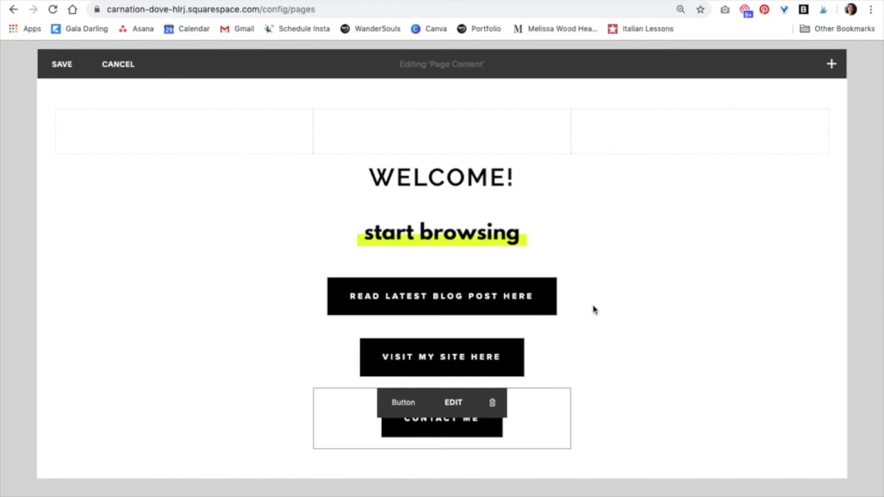
{"action": "scroll", "coordinate": [593, 310], "scroll_direction": "down", "scroll_amount": 3}
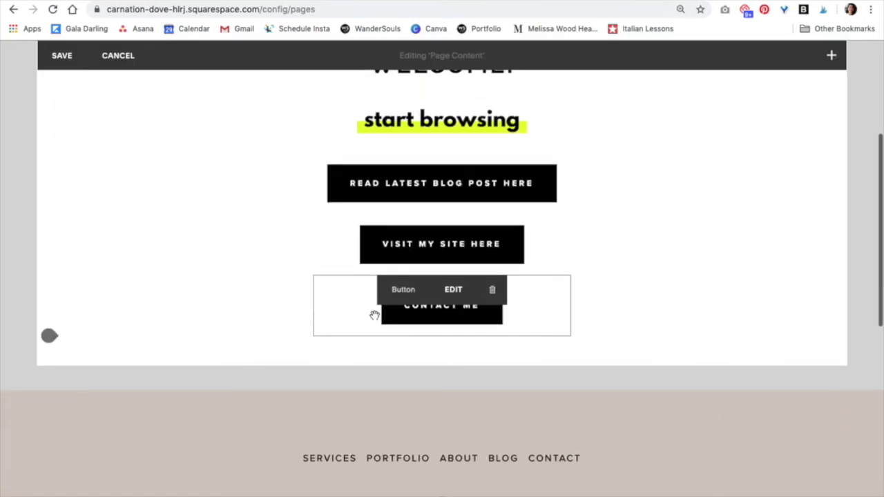
{"action": "left_click", "coordinate": [312, 336]}
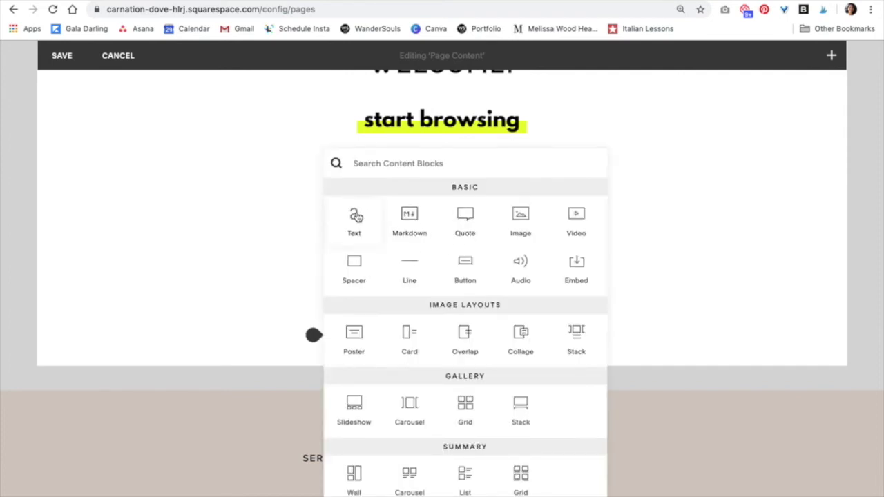
Add a text block 'Grab my freebie' styled as a centered Heading 2
{"action": "left_click", "coordinate": [357, 217]}
{"action": "left_click", "coordinate": [376, 352]}
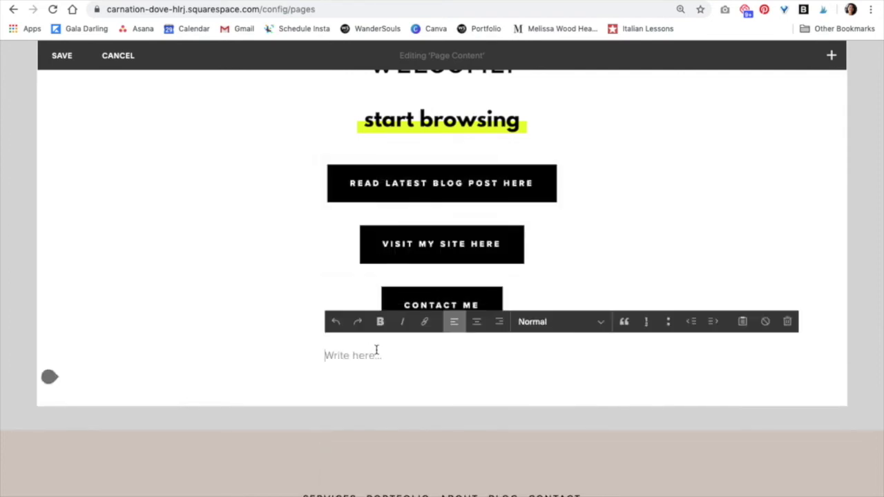
{"action": "type", "text": "Grab my freebie"}
{"action": "left_click", "coordinate": [551, 323]}
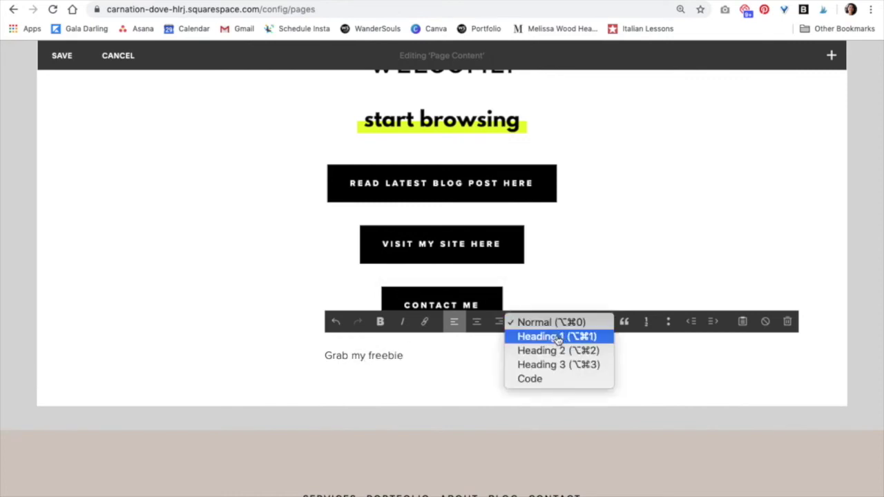
{"action": "left_click", "coordinate": [558, 350]}
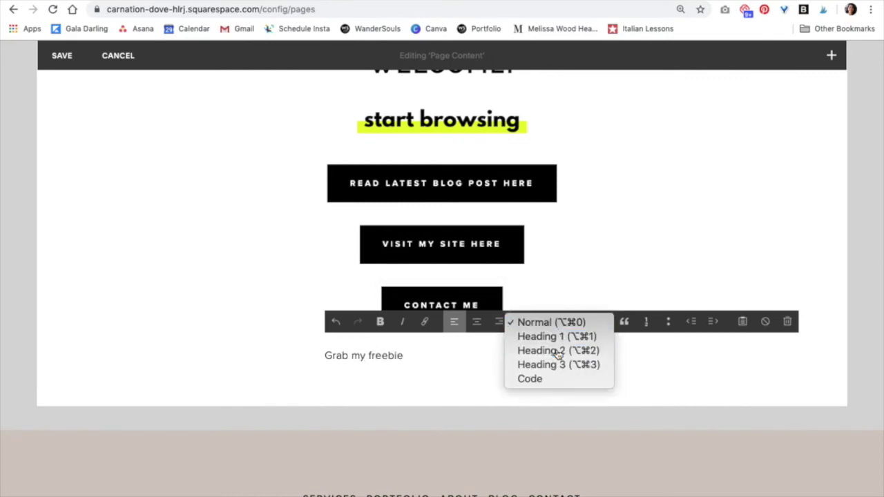
{"action": "left_click", "coordinate": [476, 325]}
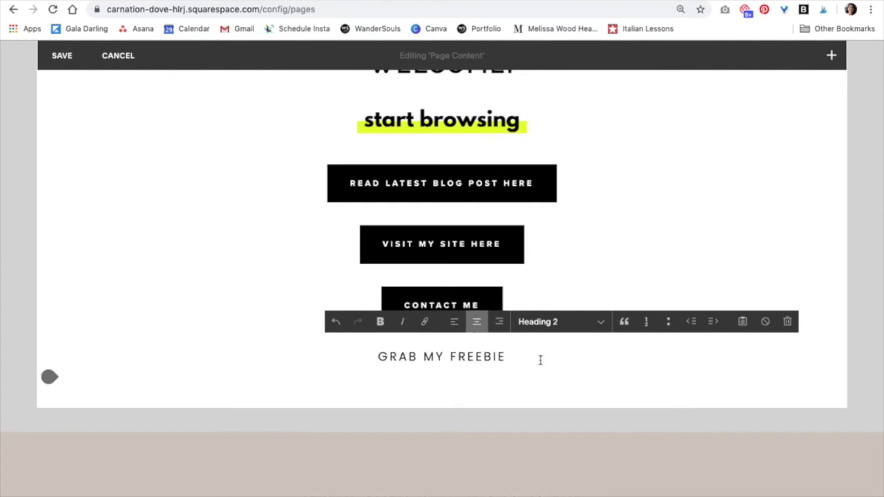
{"action": "left_click", "coordinate": [363, 357]}
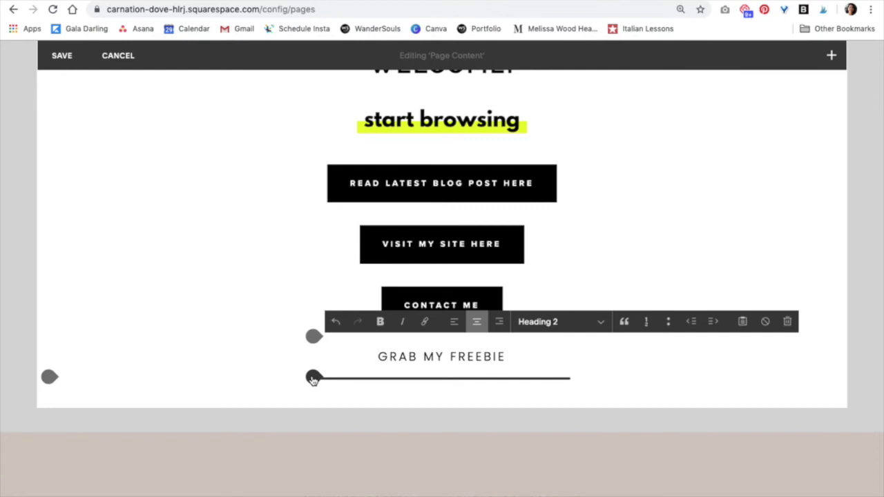
{"action": "left_click", "coordinate": [313, 378]}
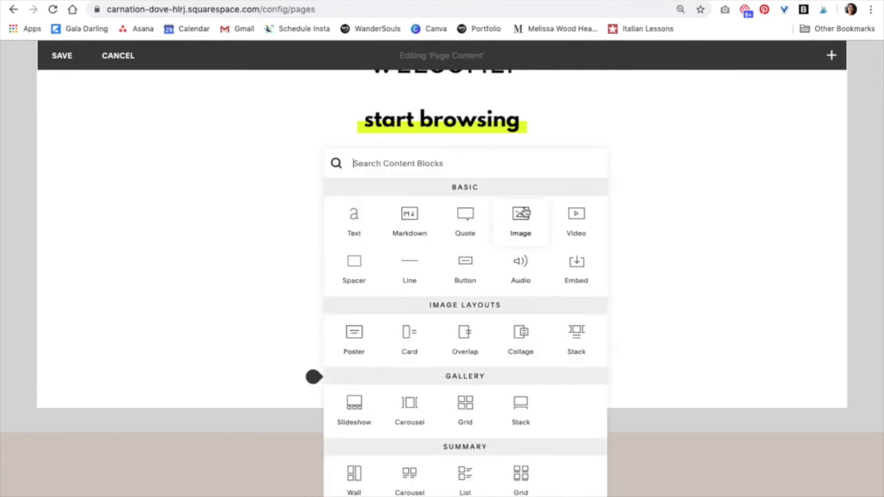
Insert an Image block with the uploaded email signature template image, removing '.png' from its filename
{"action": "left_click", "coordinate": [523, 214]}
{"action": "left_click", "coordinate": [689, 227]}
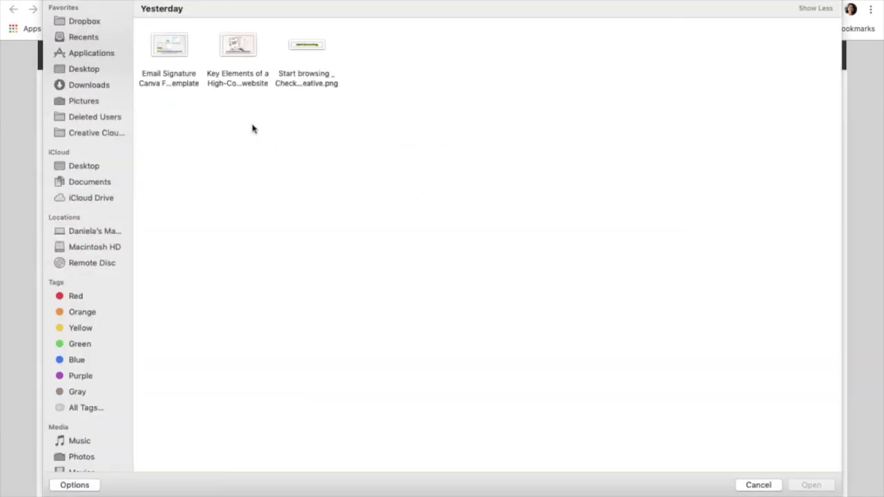
{"action": "double_click", "coordinate": [169, 45]}
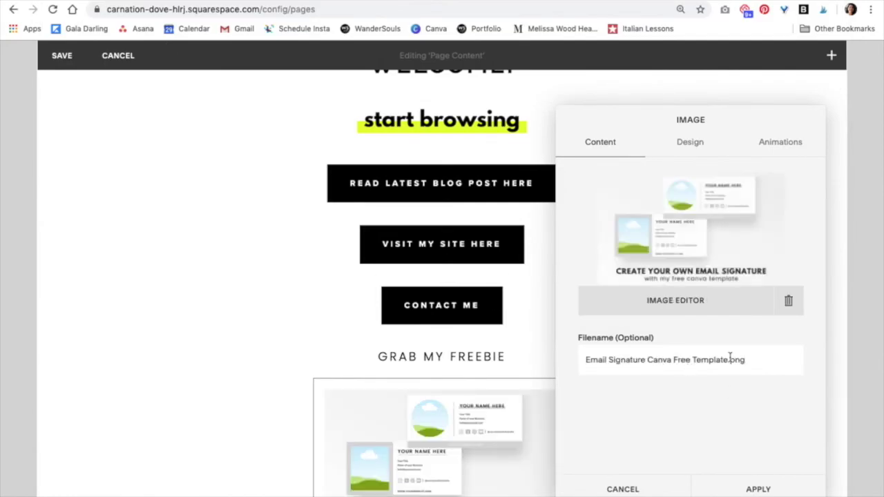
{"action": "left_click_drag", "start_coordinate": [754, 362], "coordinate": [733, 365]}
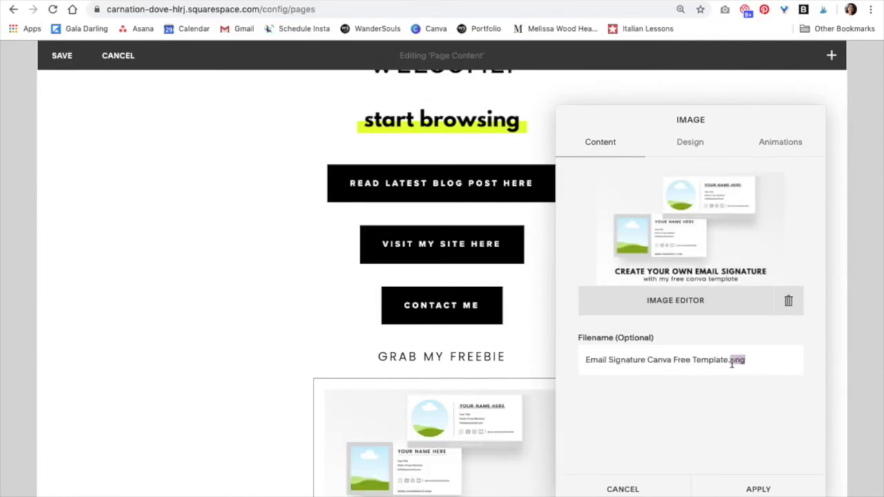
{"action": "key", "text": "BackSpace"}
{"action": "key", "text": "BackSpace"}
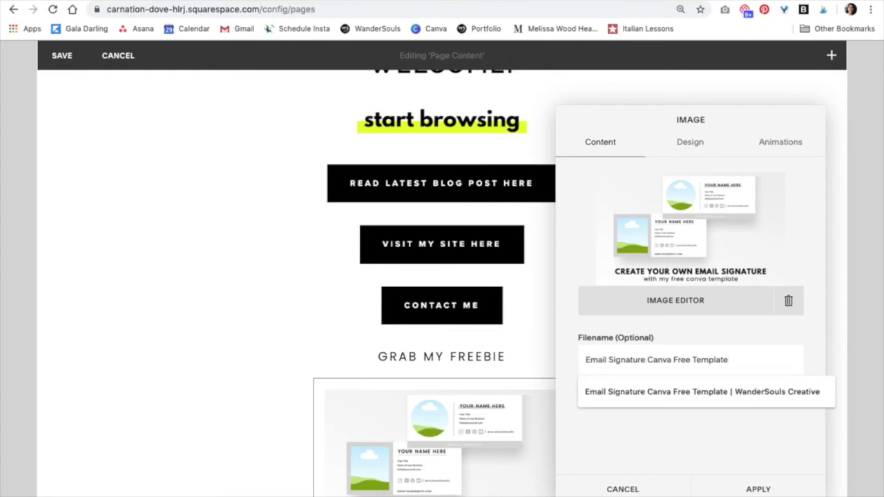
{"action": "left_click", "coordinate": [750, 389]}
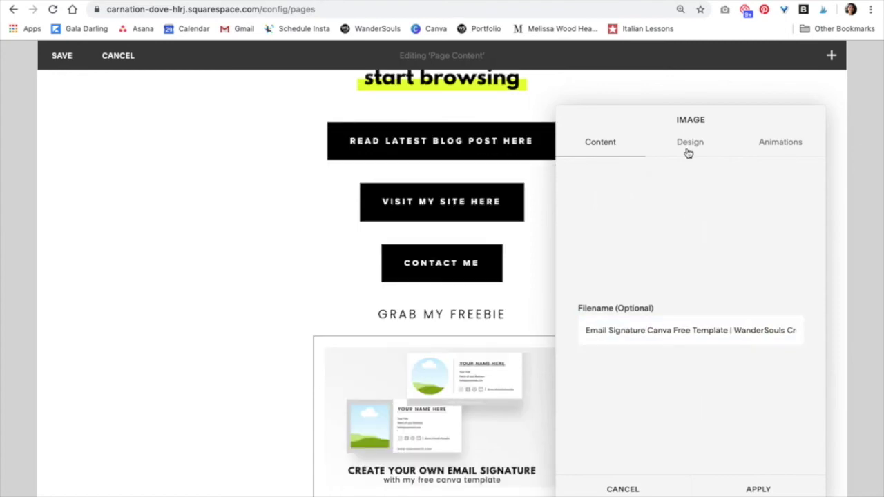
Link the image's clickthrough URL to the /free-email-signature-canva-template page and apply the settings
{"action": "left_click", "coordinate": [689, 145]}
{"action": "scroll", "coordinate": [730, 384], "scroll_direction": "down", "scroll_amount": 2}
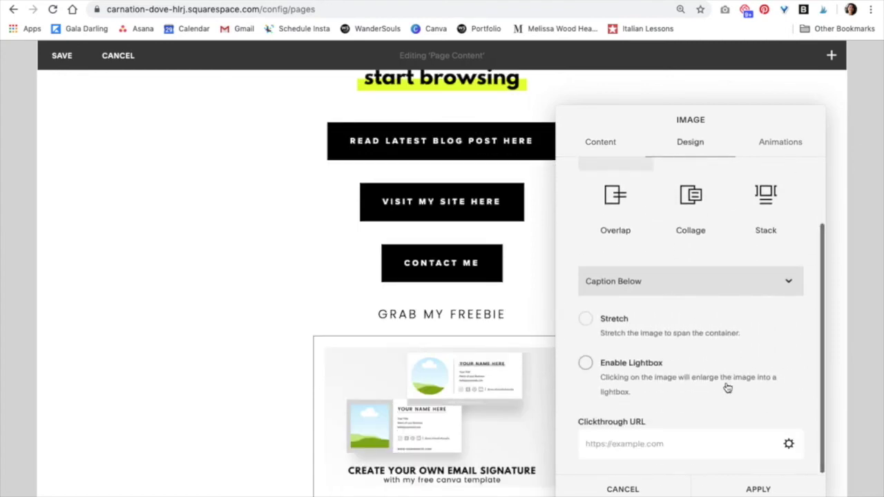
{"action": "left_click", "coordinate": [789, 444]}
{"action": "left_click", "coordinate": [206, 211]}
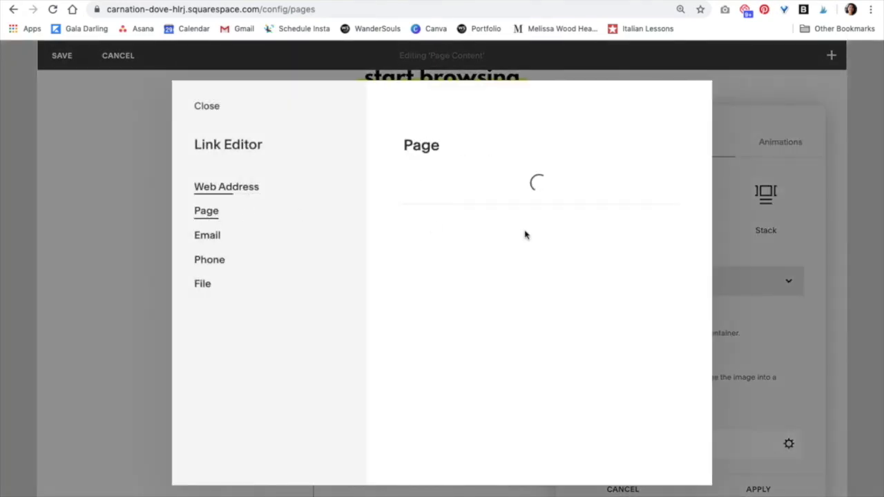
{"action": "type", "text": "/free"}
{"action": "left_click", "coordinate": [483, 274]}
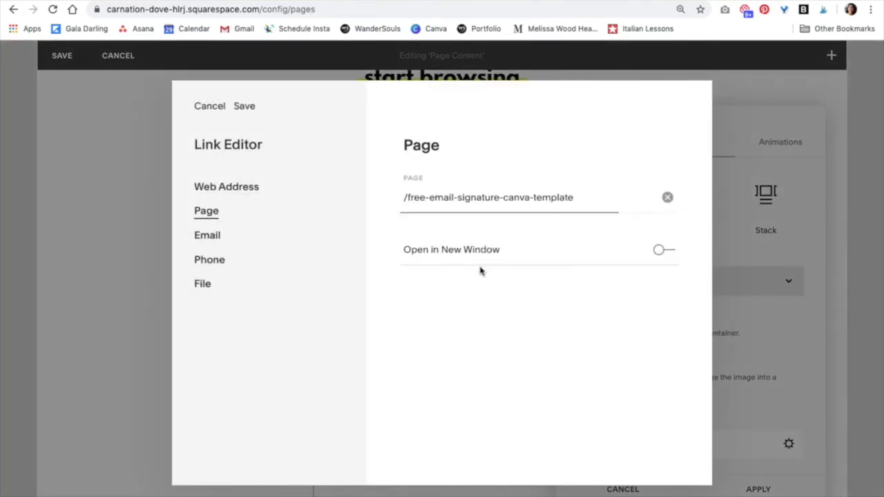
{"action": "left_click", "coordinate": [239, 108]}
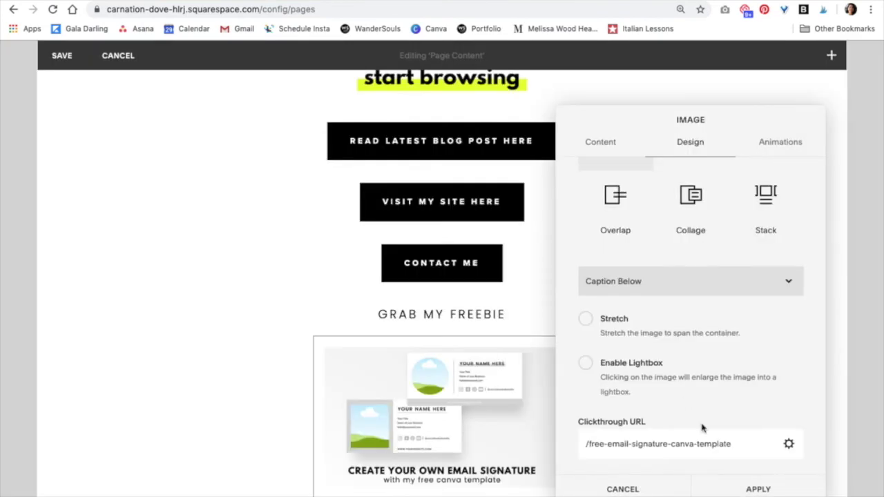
{"action": "left_click", "coordinate": [755, 490]}
Review the page and save it, showing the WELCOME heading, three buttons and freebie image live
{"action": "scroll", "coordinate": [631, 341], "scroll_direction": "down", "scroll_amount": 1}
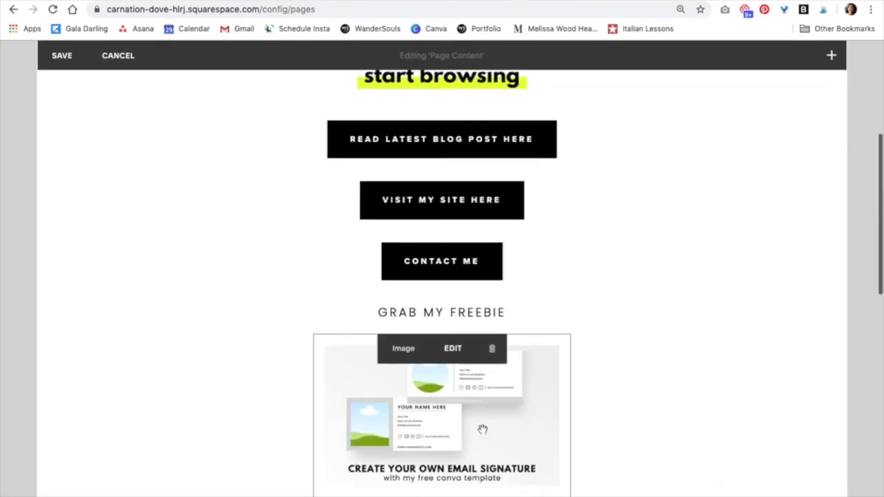
{"action": "scroll", "coordinate": [645, 346], "scroll_direction": "up", "scroll_amount": 2}
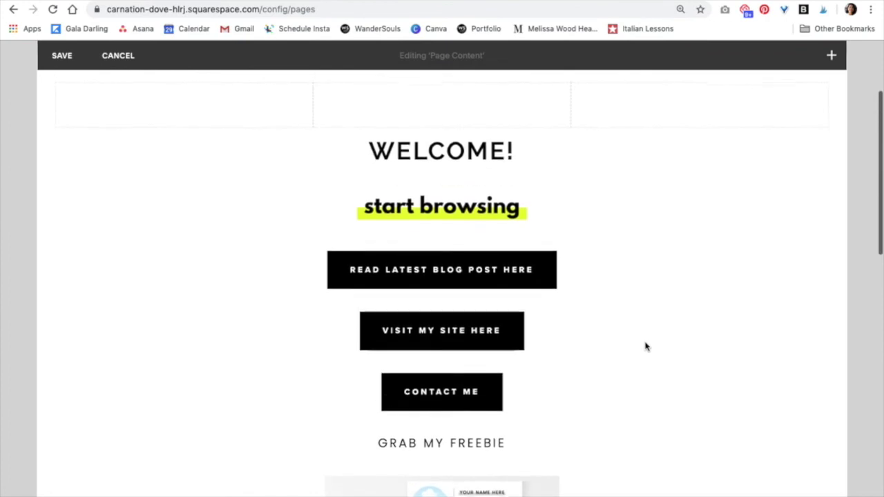
{"action": "scroll", "coordinate": [645, 347], "scroll_direction": "down", "scroll_amount": 2}
{"action": "scroll", "coordinate": [645, 347], "scroll_direction": "up", "scroll_amount": 2}
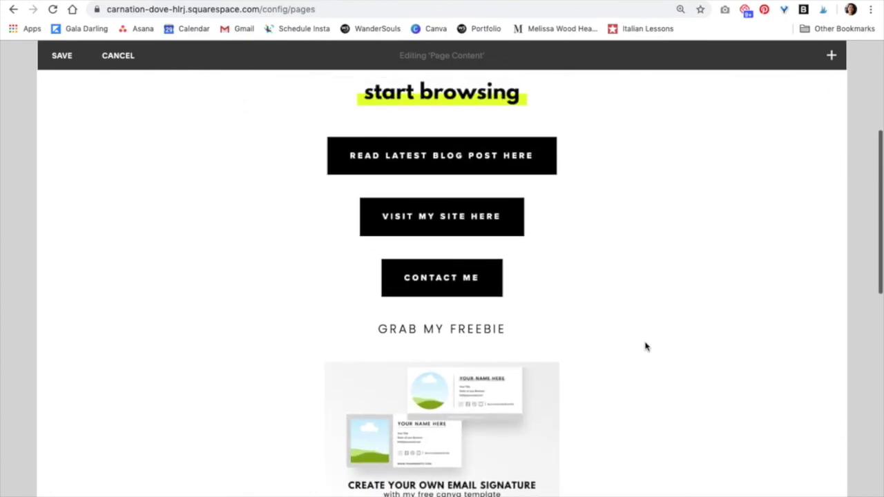
{"action": "left_click", "coordinate": [60, 67]}
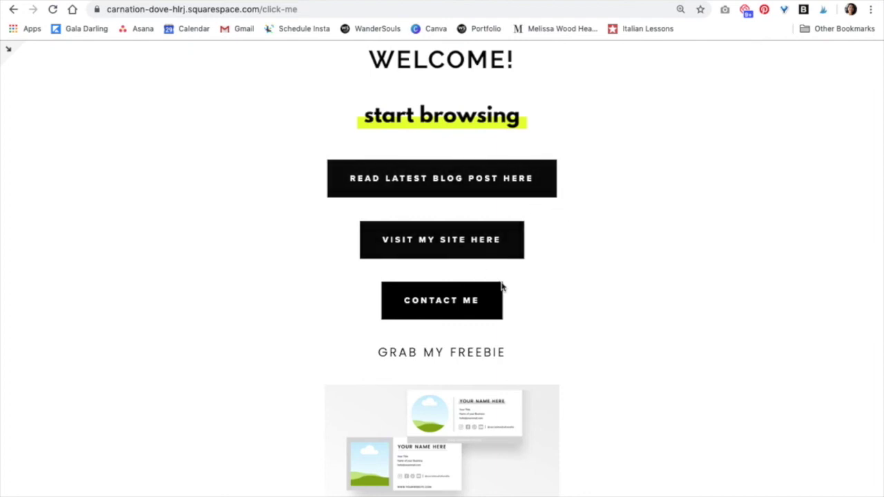
{"action": "scroll", "coordinate": [570, 208], "scroll_direction": "up", "scroll_amount": 4}
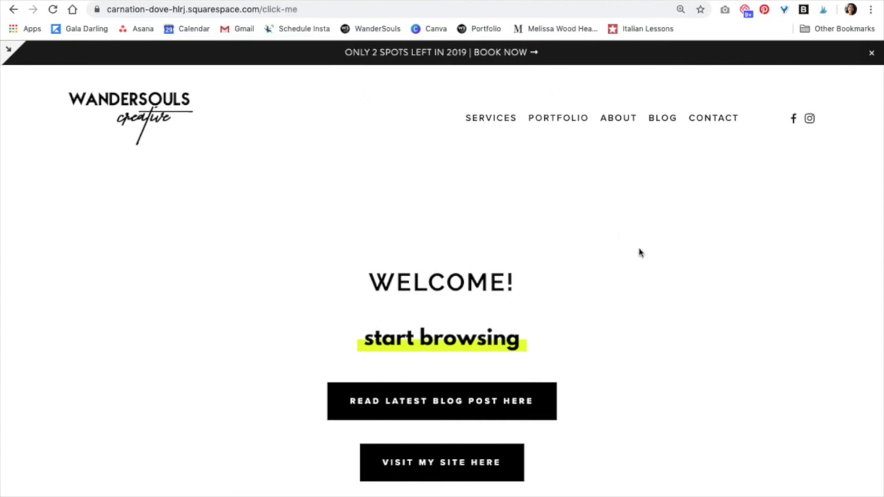
{"action": "scroll", "coordinate": [640, 253], "scroll_direction": "down", "scroll_amount": 10}
{"action": "scroll", "coordinate": [639, 253], "scroll_direction": "down", "scroll_amount": 4}
{"action": "scroll", "coordinate": [545, 233], "scroll_direction": "up", "scroll_amount": 9}
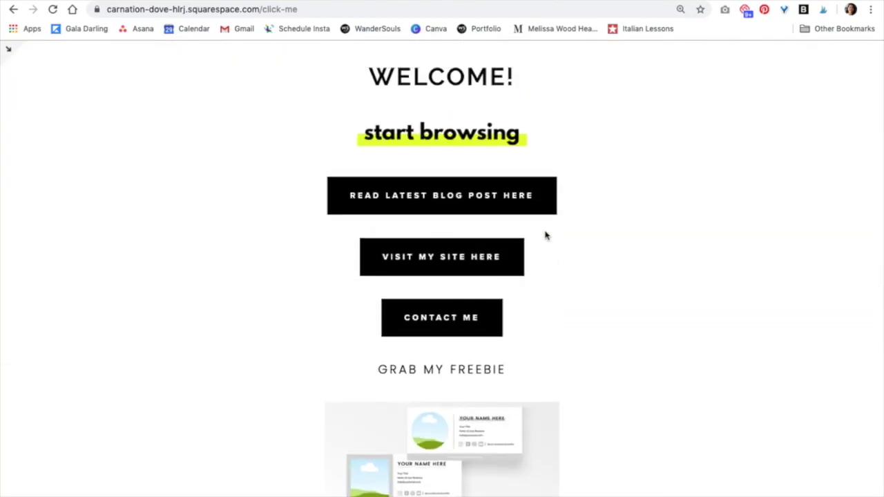
{"action": "scroll", "coordinate": [545, 237], "scroll_direction": "down", "scroll_amount": 1}
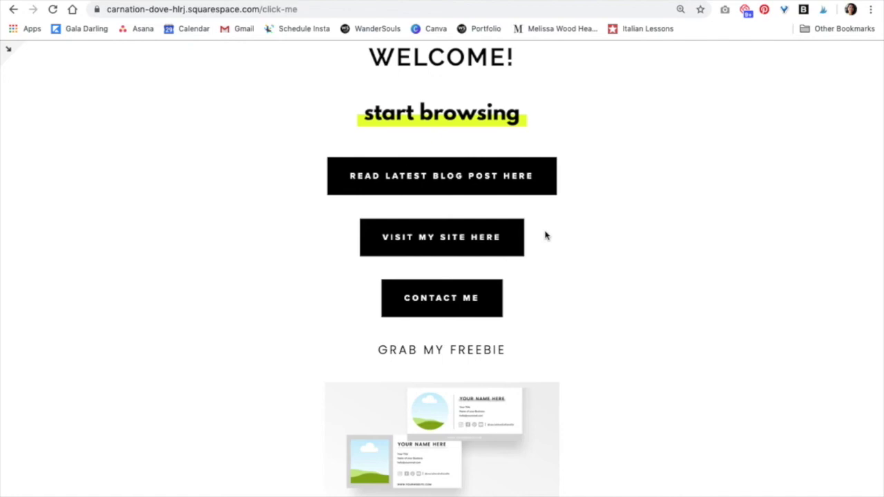
{"action": "scroll", "coordinate": [545, 236], "scroll_direction": "up", "scroll_amount": 3}
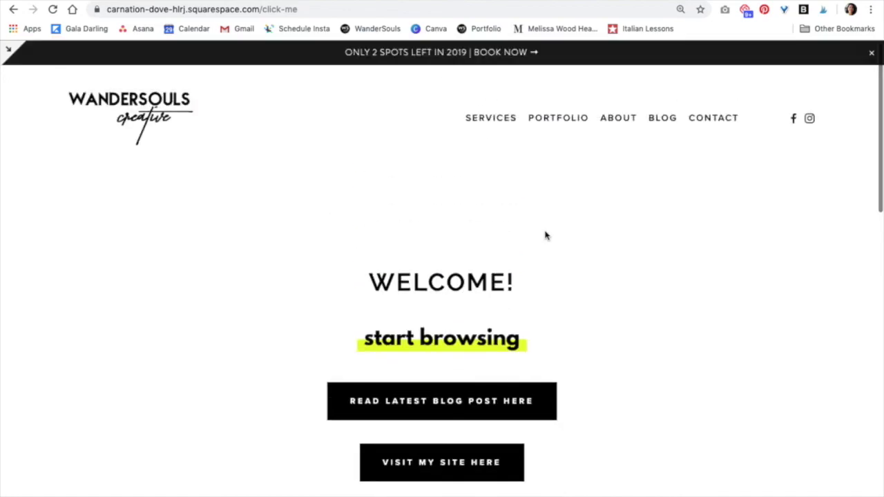
{"action": "scroll", "coordinate": [537, 189], "scroll_direction": "down", "scroll_amount": 15}
{"action": "scroll", "coordinate": [537, 189], "scroll_direction": "up", "scroll_amount": 12}
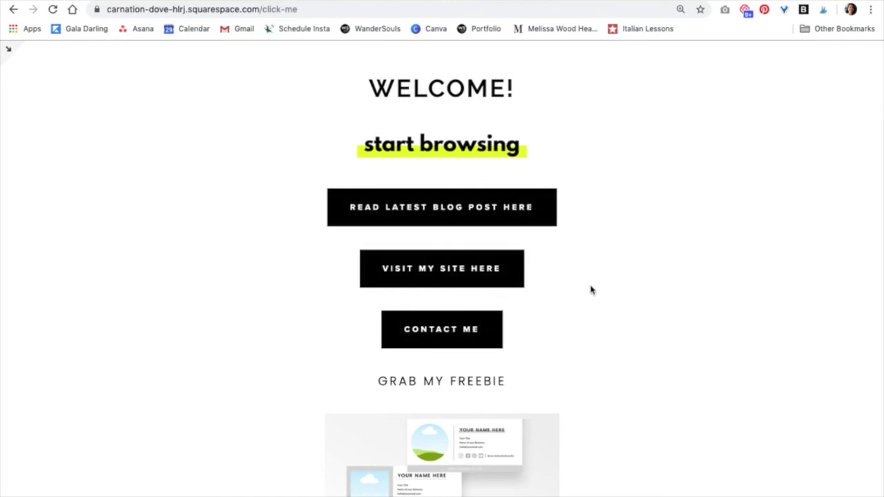
{"action": "scroll", "coordinate": [591, 290], "scroll_direction": "down", "scroll_amount": 1}
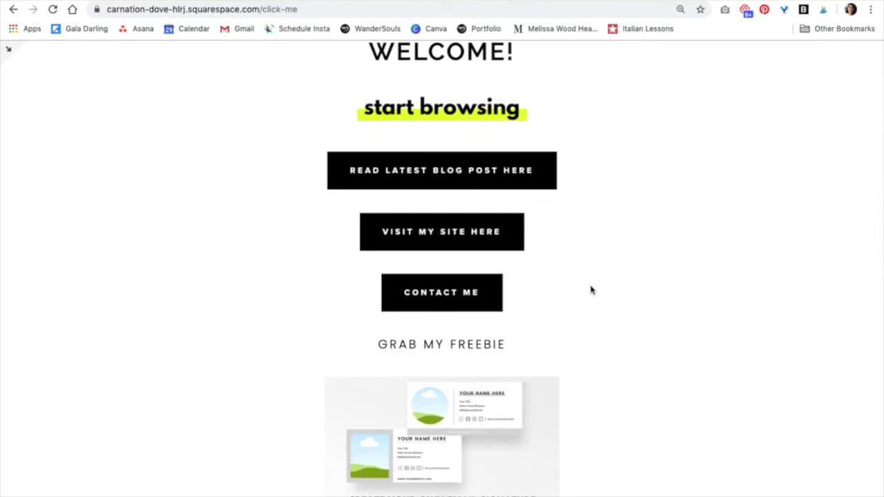